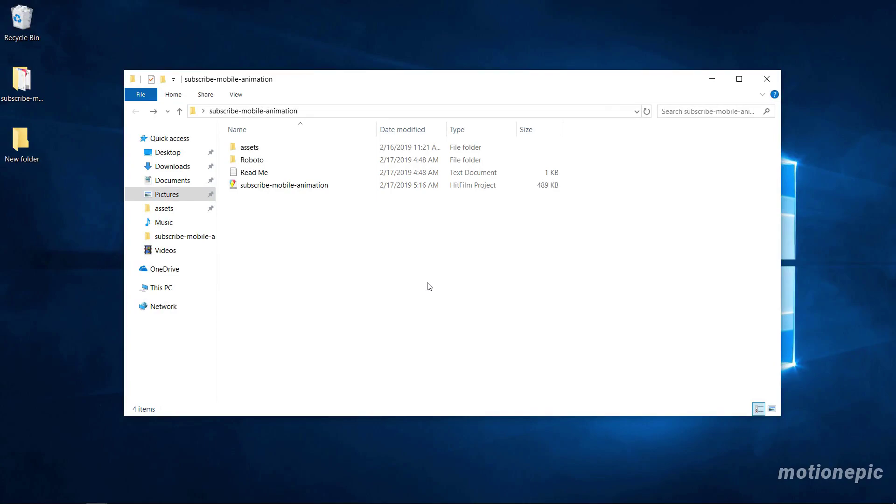
- Install all twelve Roboto font files from the Roboto folder, declining replacement of already installed fonts for all current items
drag(298, 220, 250, 162)
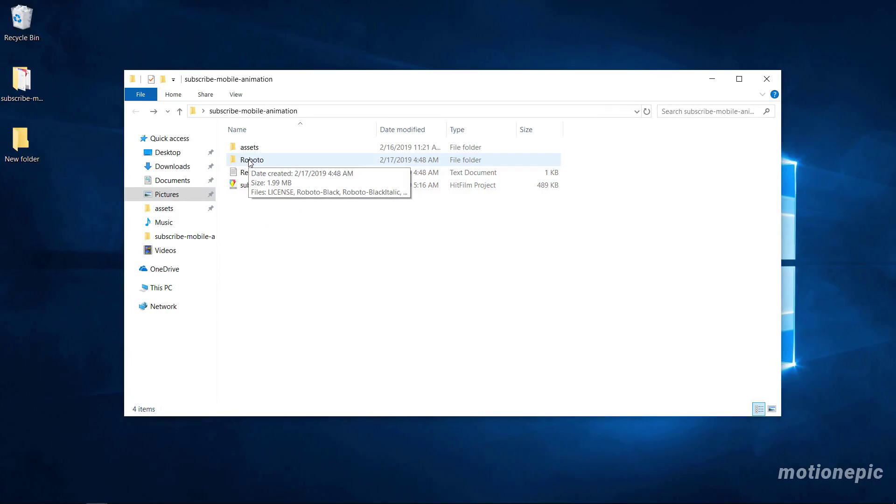
double_click(250, 161)
drag(264, 317, 312, 161)
right_click(312, 160)
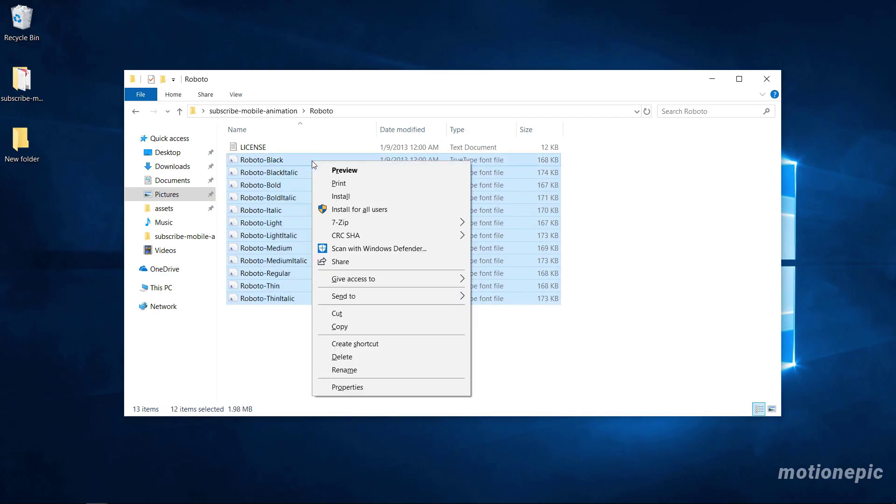
click(342, 198)
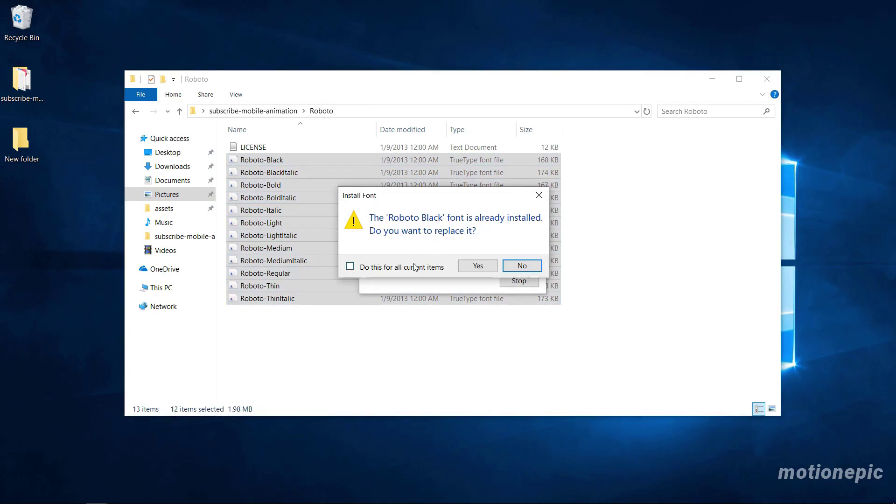
click(400, 269)
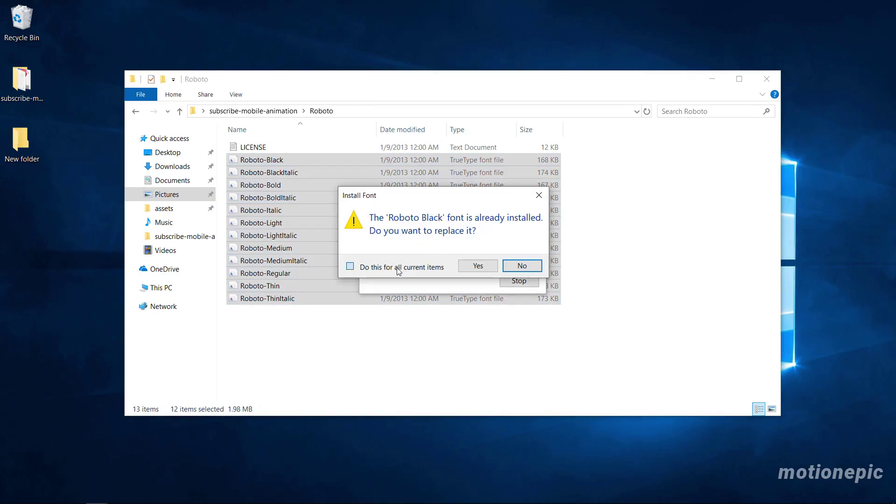
click(517, 267)
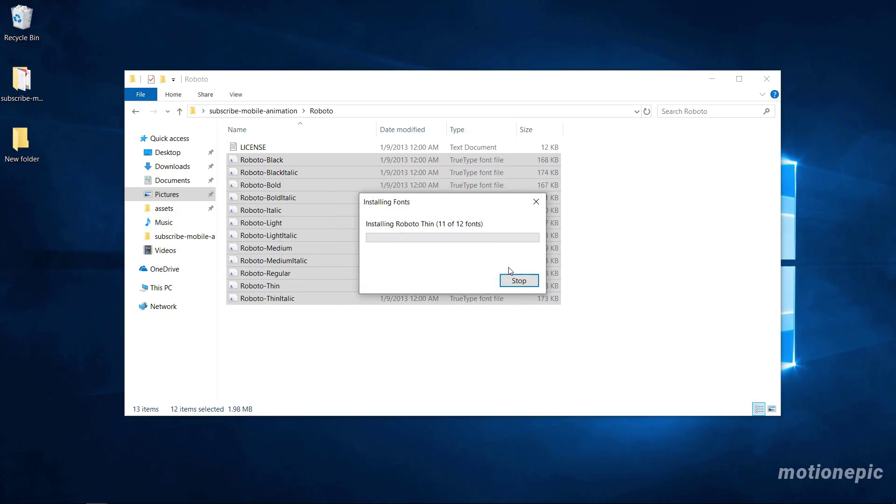
- Return to the subscribe-mobile-animation folder and examine the images in its assets folder
click(136, 113)
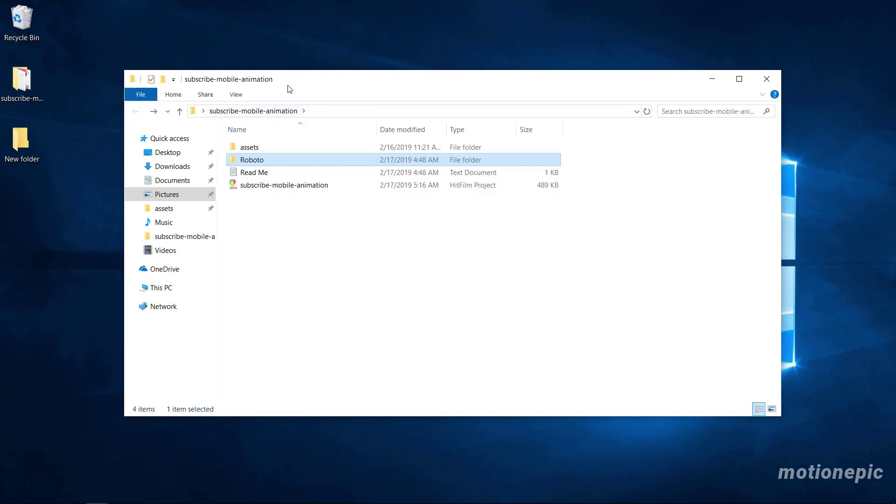
click(281, 220)
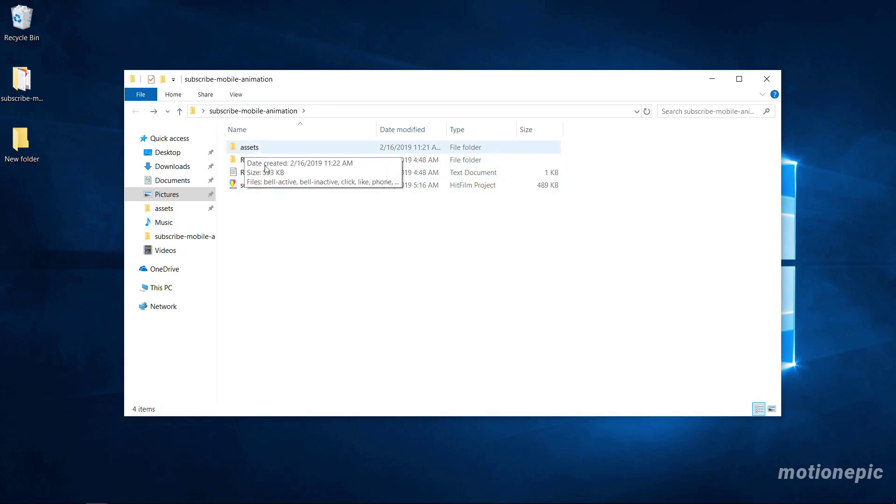
double_click(246, 147)
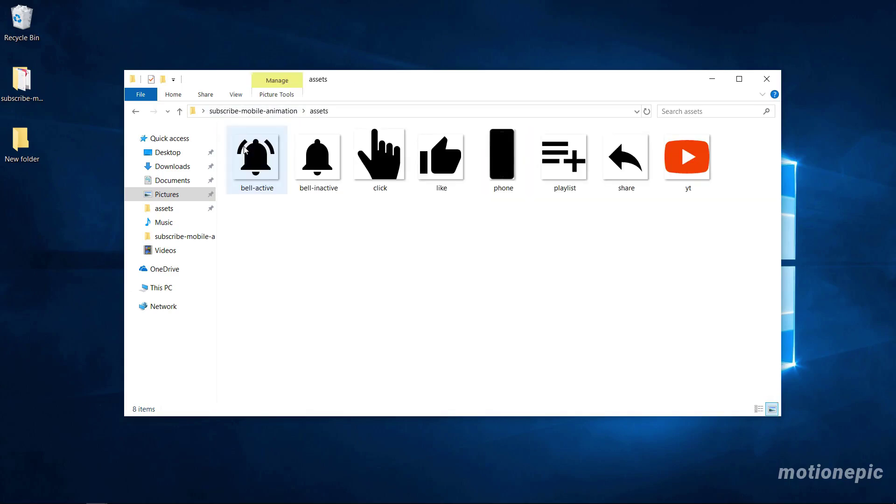
click(135, 112)
- Open the subscribe-mobile-animation project in HitFilm Express and relink its missing like.png to the copy in the assets folder
click(268, 188)
double_click(269, 186)
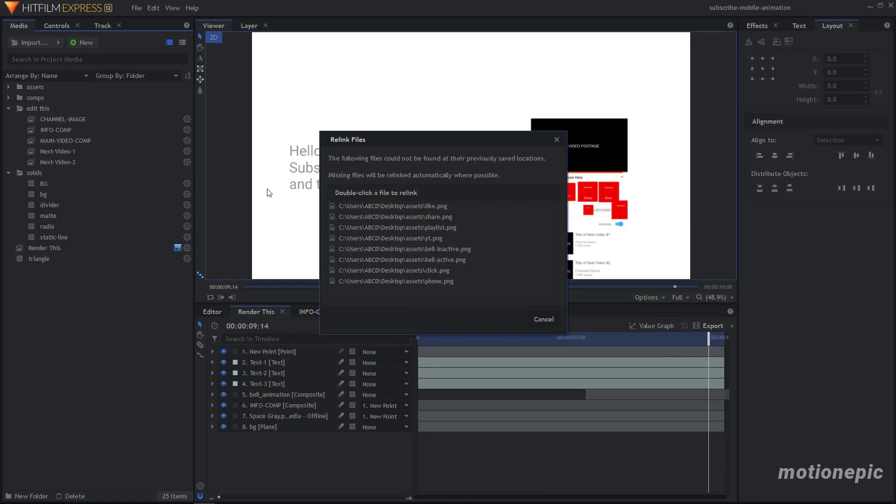
double_click(433, 206)
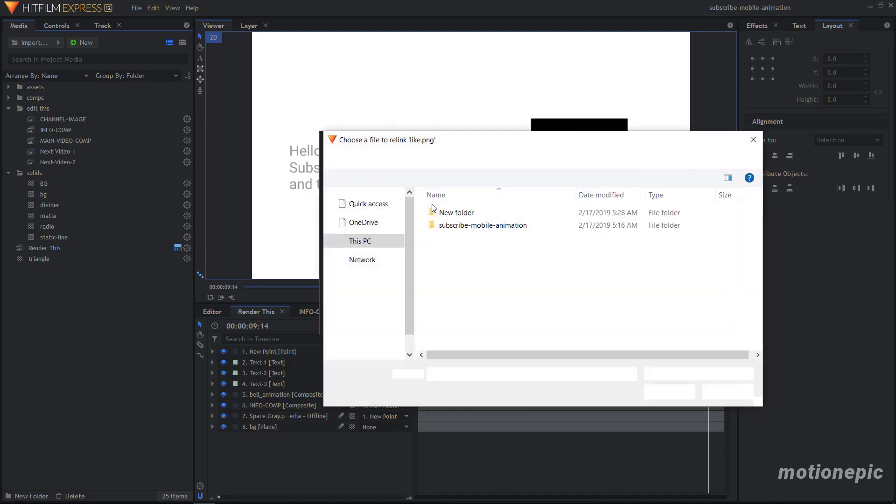
double_click(460, 225)
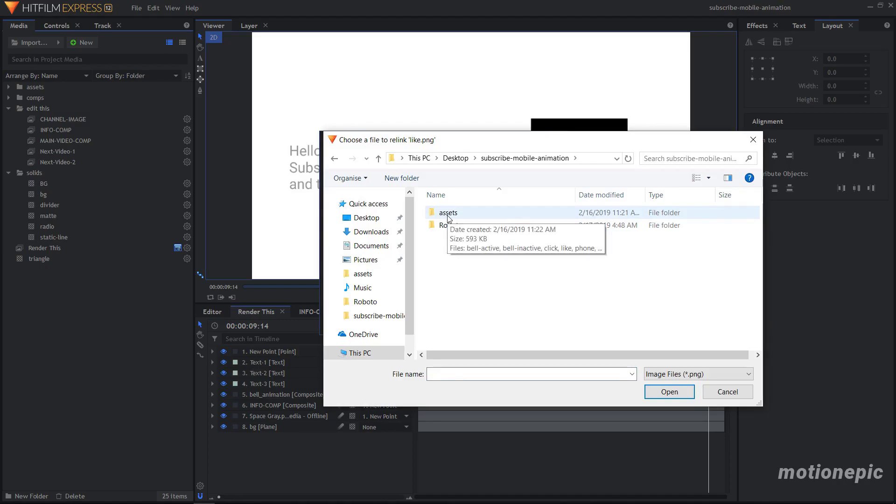
double_click(448, 214)
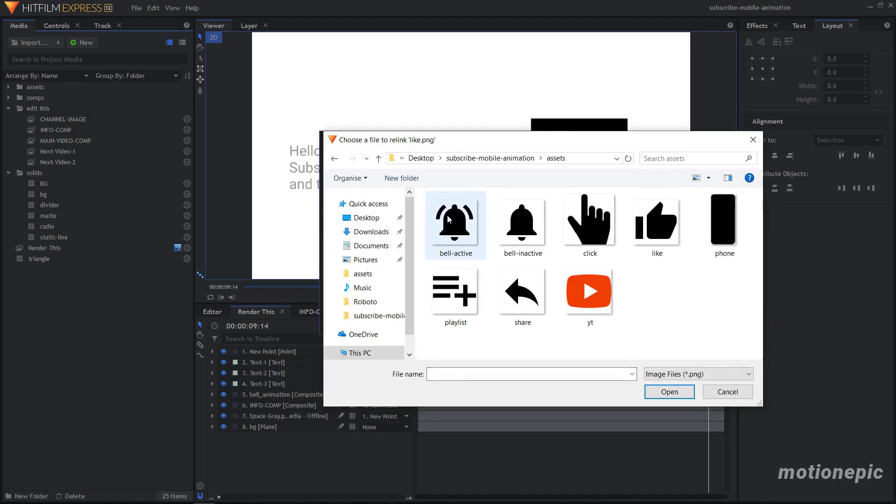
click(657, 236)
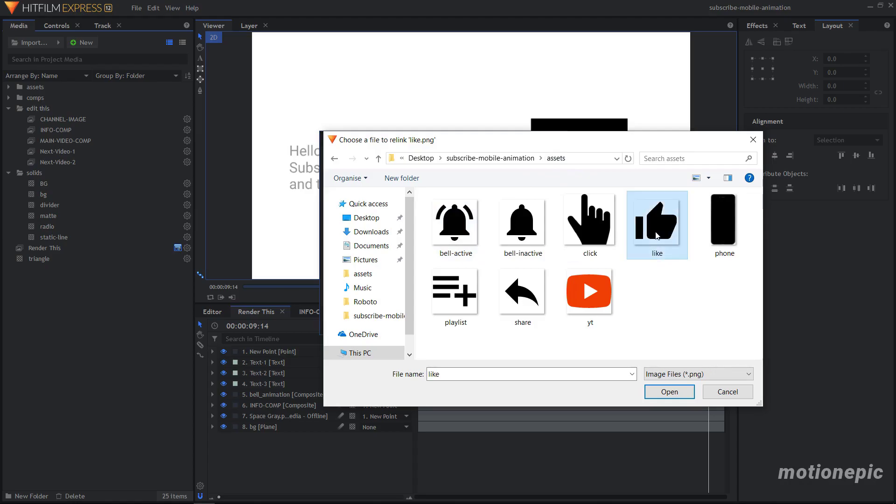
double_click(656, 236)
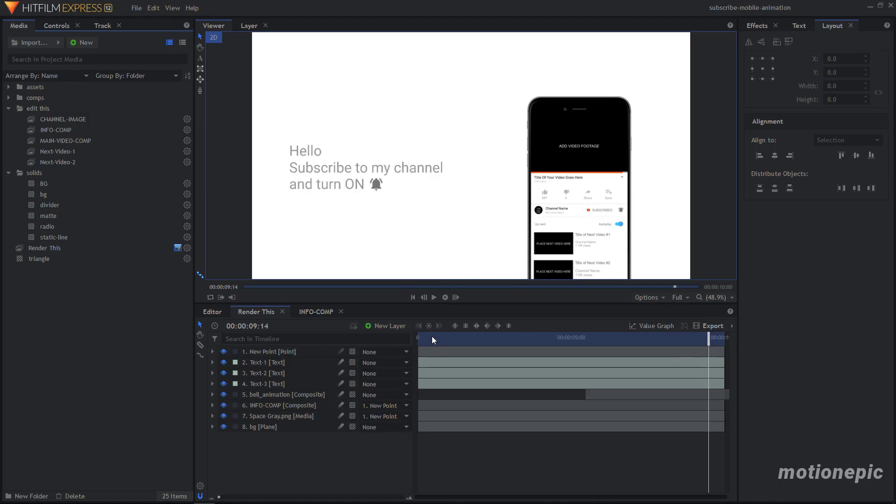
- Close the INFO-COMP timeline and collapse the solids media folder, keeping the "edit this" folder expanded
click(341, 312)
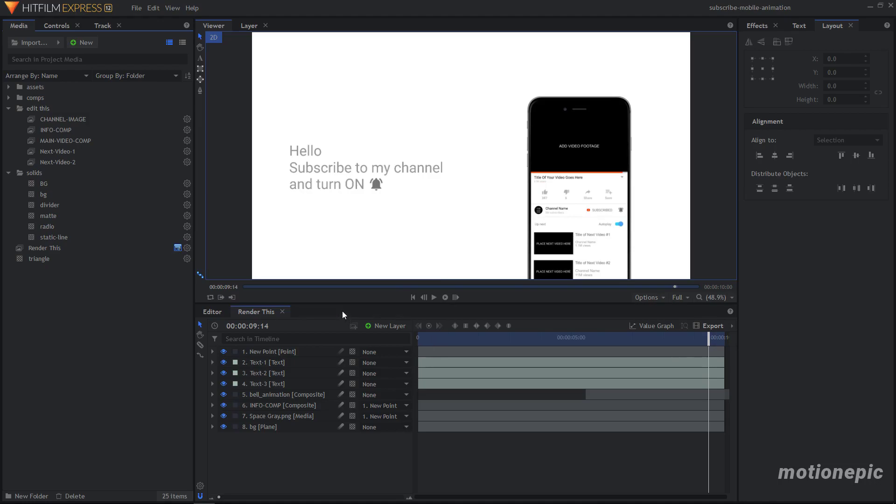
click(8, 110)
click(9, 119)
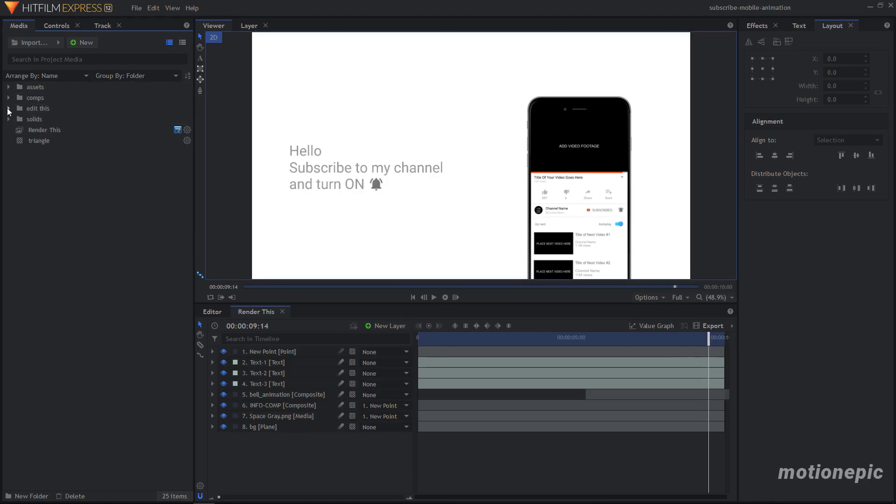
click(8, 110)
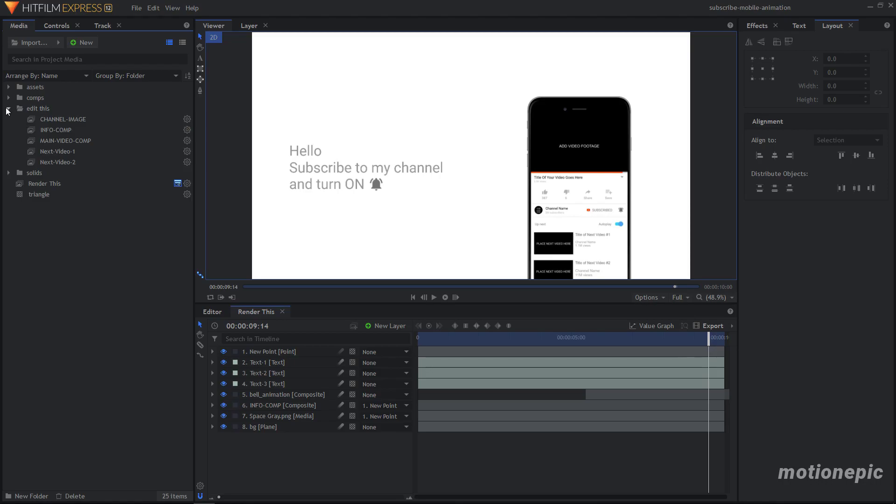
- Open the CHANNEL-IMAGE composite and import the pexels-photo-1529350 picture from New folder on the Desktop
click(52, 120)
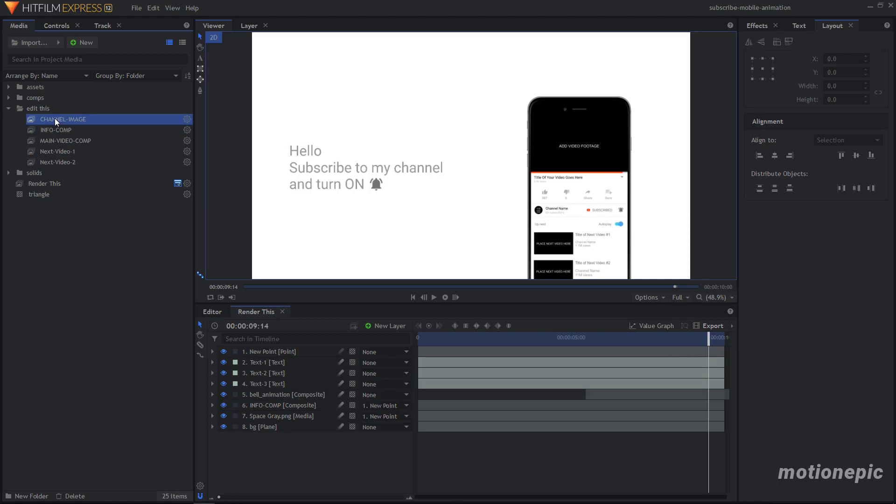
double_click(55, 119)
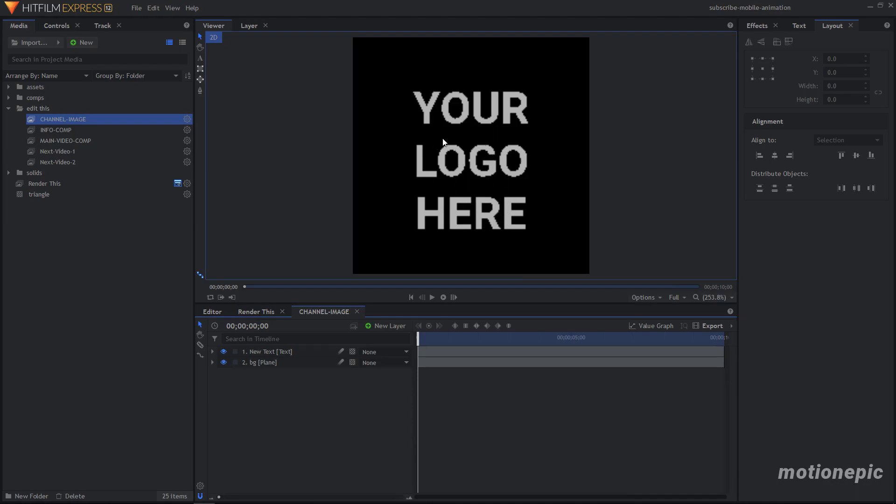
click(27, 45)
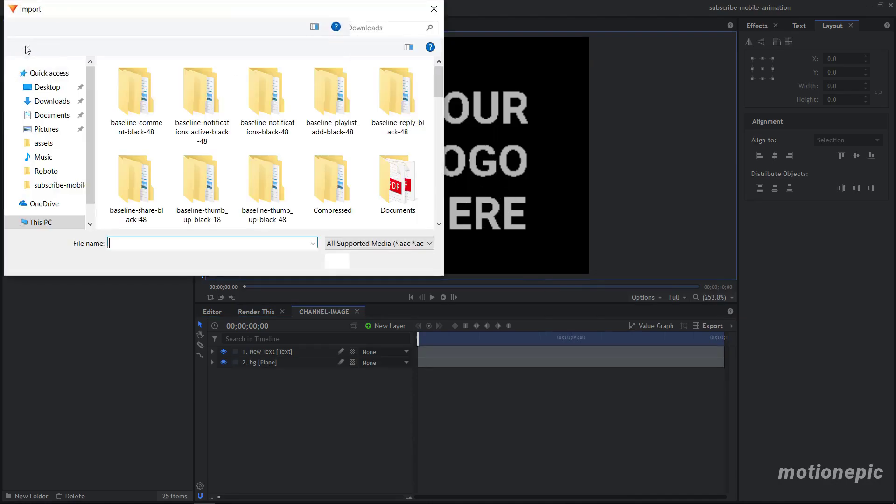
click(47, 88)
click(133, 84)
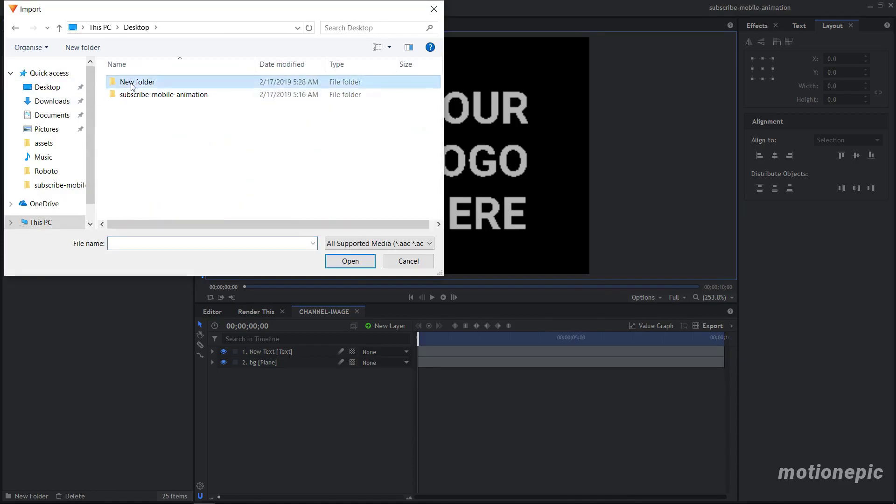
double_click(133, 85)
double_click(276, 101)
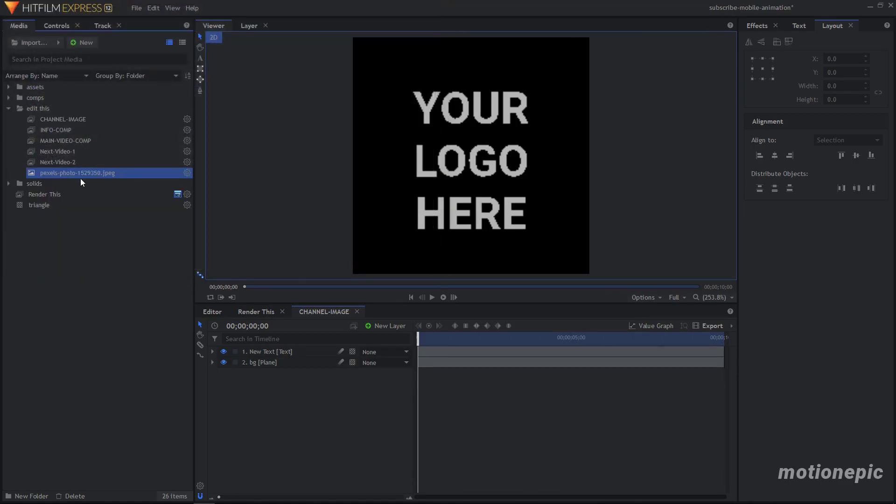
- Add the imported photo as the top layer of CHANNEL-IMAGE and scale it to 43%
drag(76, 176, 270, 351)
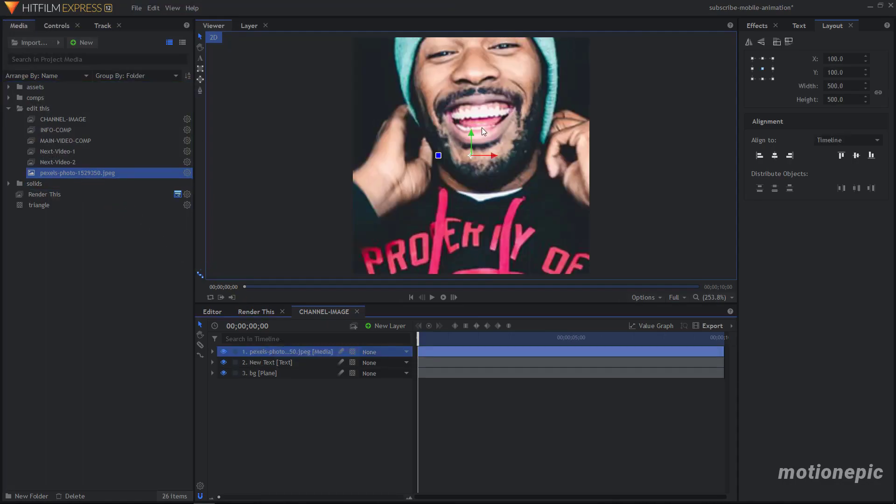
click(213, 352)
click(222, 384)
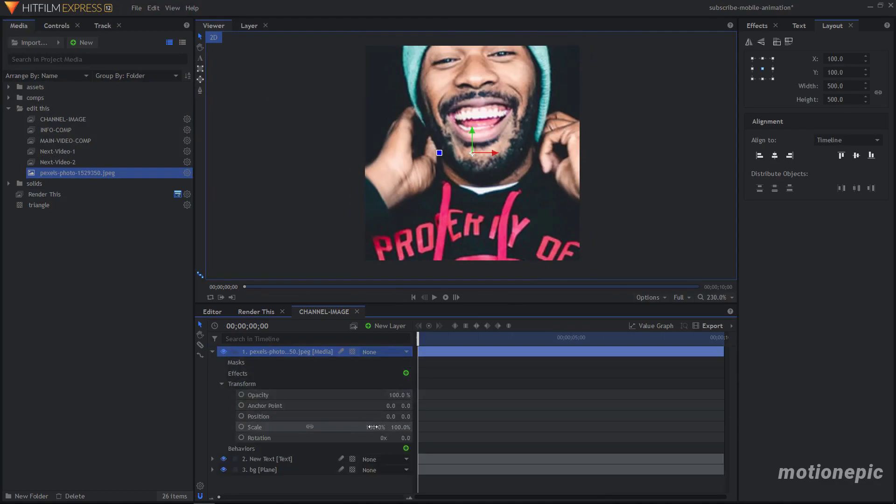
drag(376, 427, 345, 427)
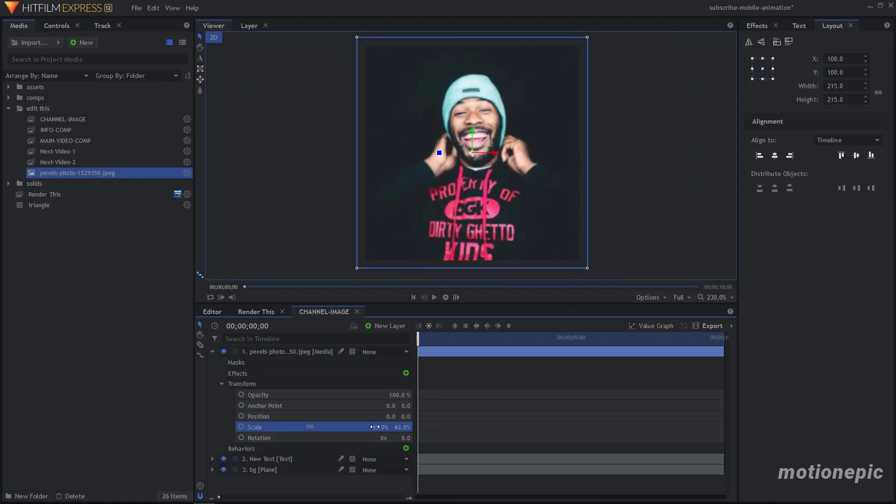
- Delete the New Text and bg placeholder layers from the CHANNEL-IMAGE composite
click(212, 352)
drag(271, 396, 253, 366)
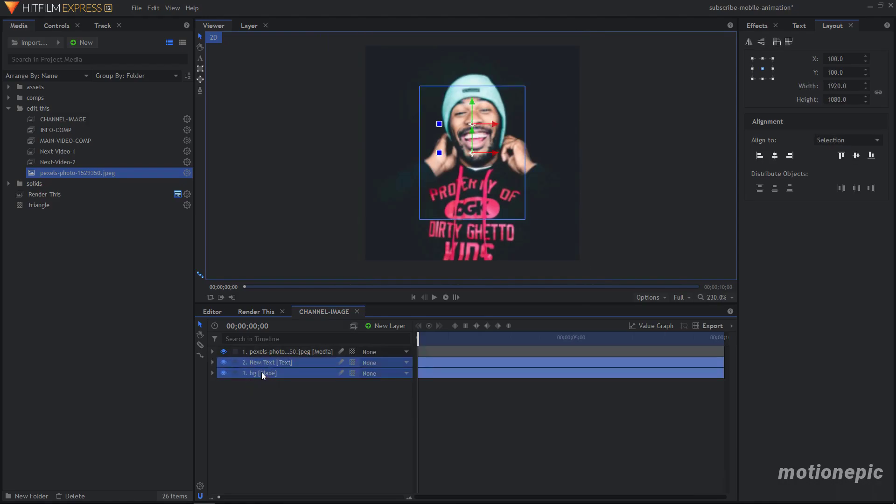
key(Delete)
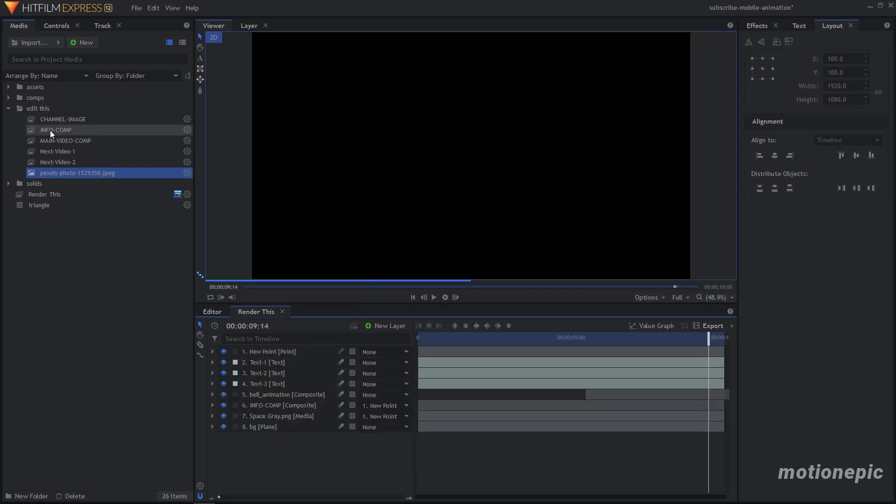
- Open the MAIN-VIDEO-COMP composite and delete its New Text and bg placeholder layers
click(50, 130)
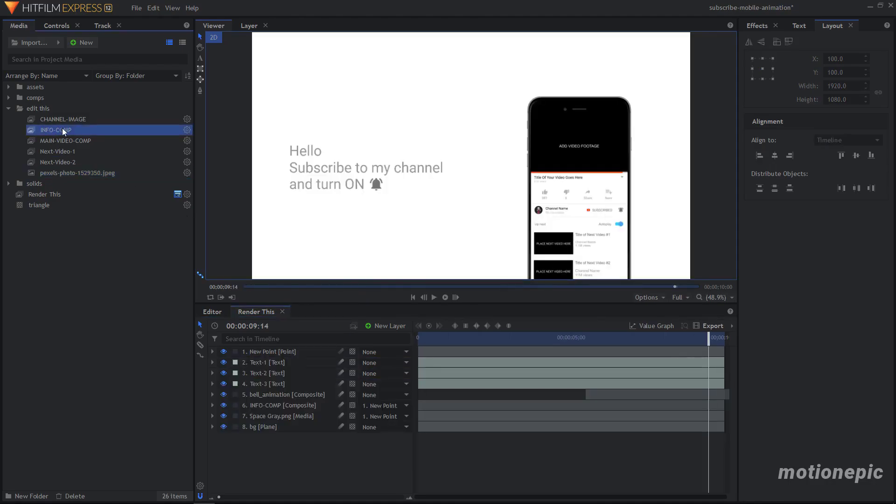
click(69, 139)
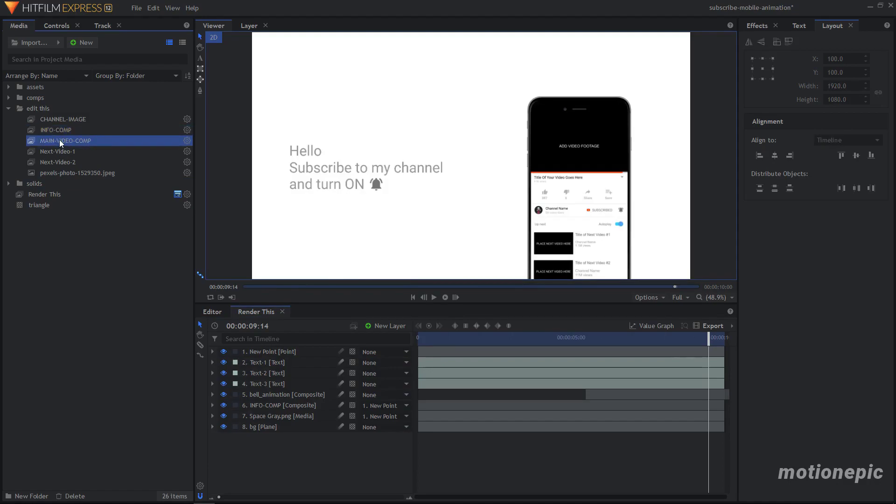
double_click(60, 139)
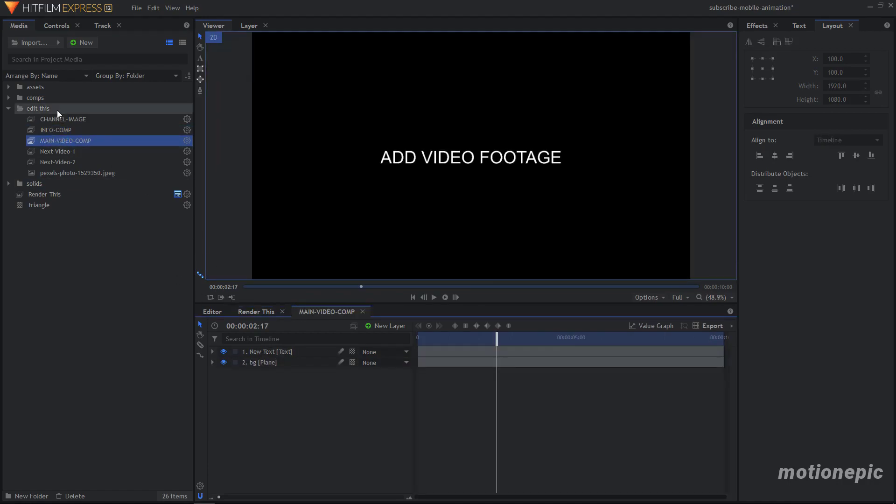
drag(270, 379, 257, 353)
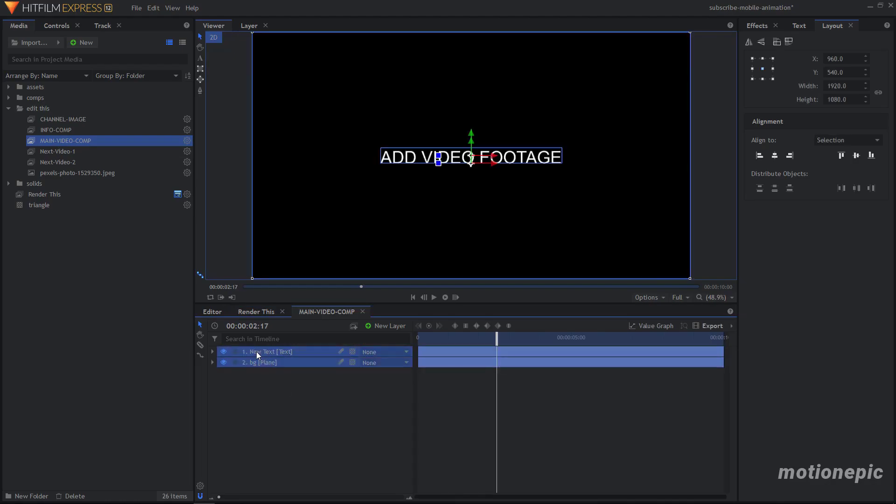
key(Delete)
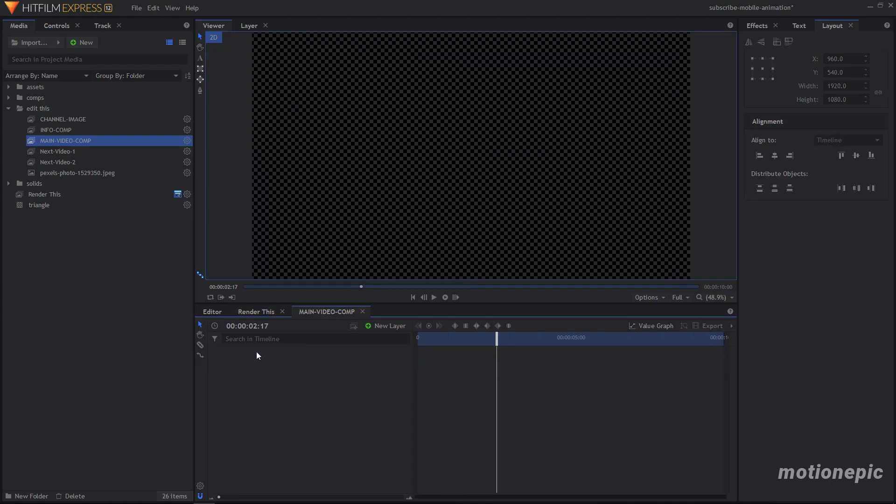
- Import video.mp4 from New folder and place it as a layer in the MAIN-VIDEO-COMP timeline
click(31, 43)
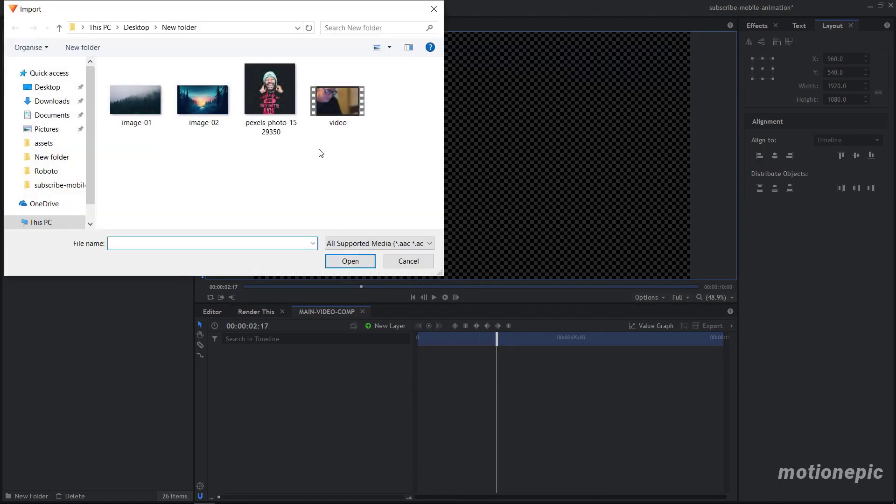
click(339, 116)
double_click(339, 117)
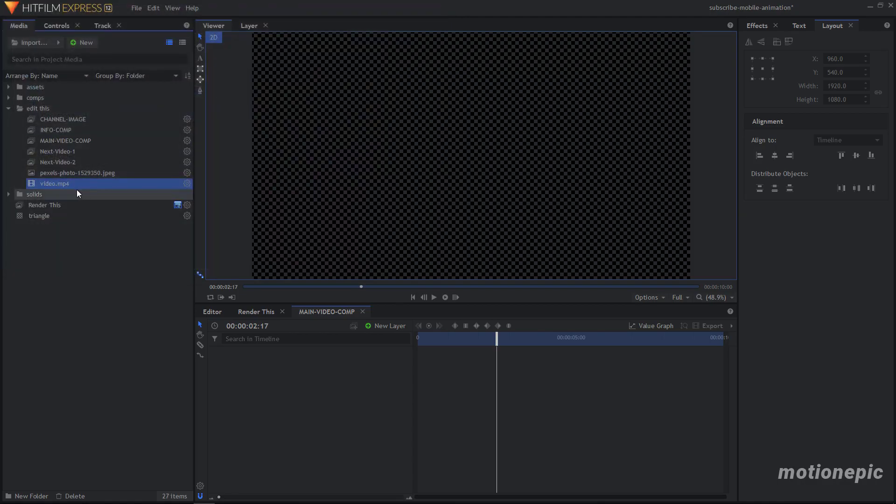
drag(73, 186, 278, 352)
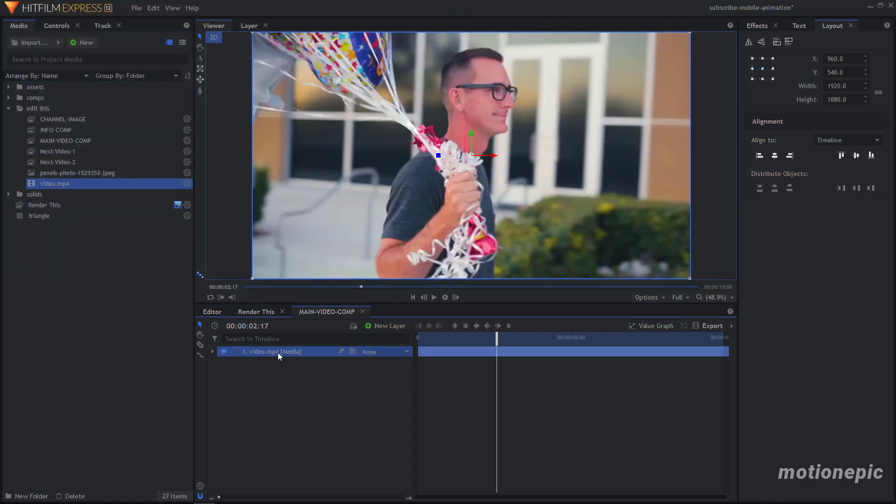
- Mute the audio of the video.mp4 layer and close the MAIN-VIDEO-COMP composite
right_click(268, 353)
mouse_move(359, 46)
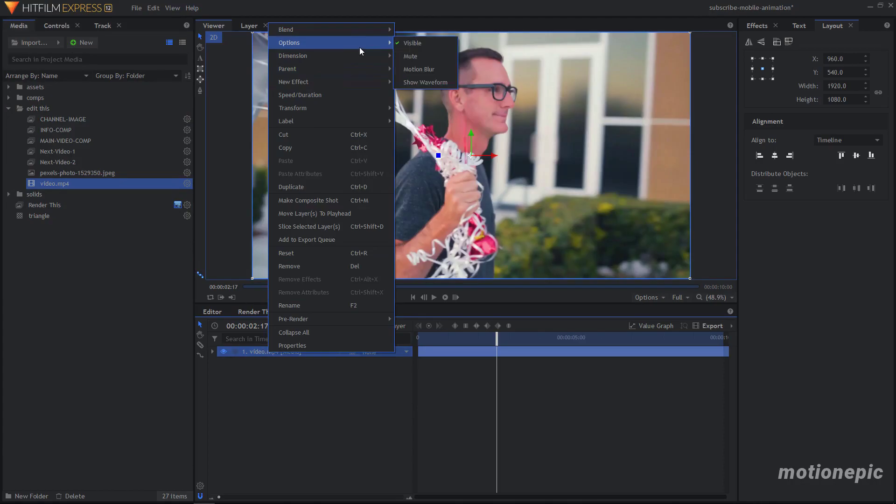
click(411, 57)
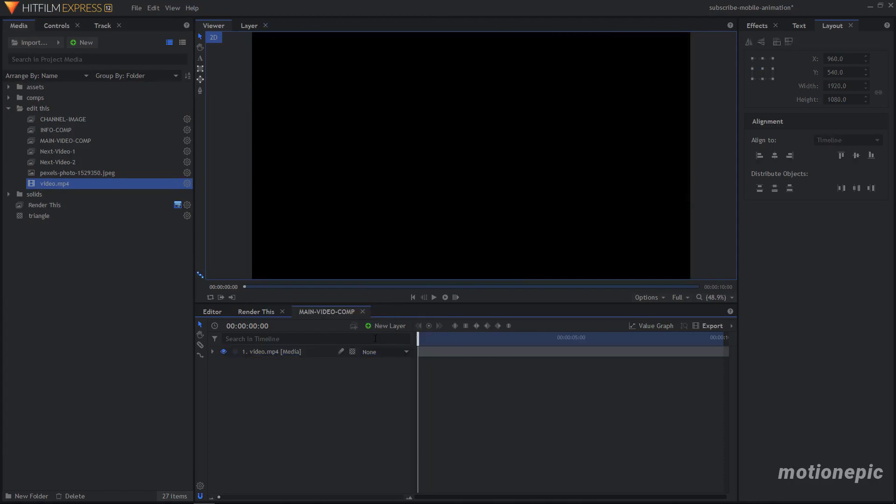
click(471, 355)
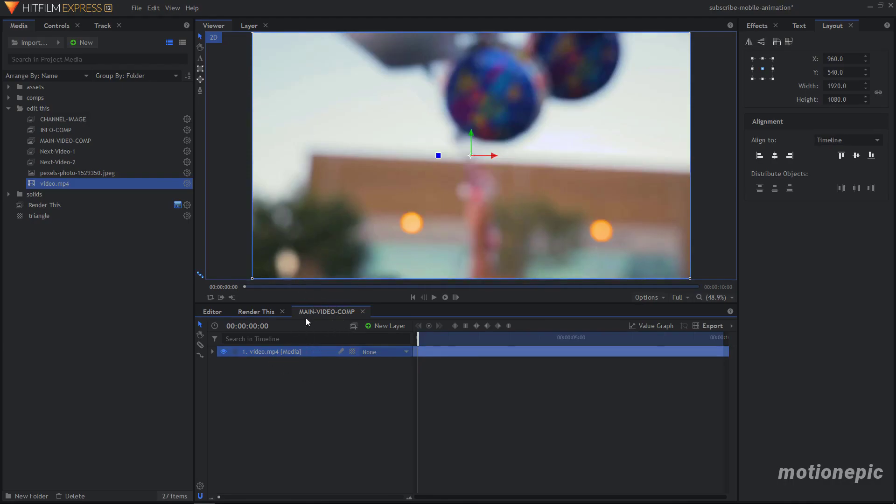
click(363, 312)
- Play the Render This composite from the start and examine the phone screen's channel image and remaining placeholders
drag(448, 337, 418, 337)
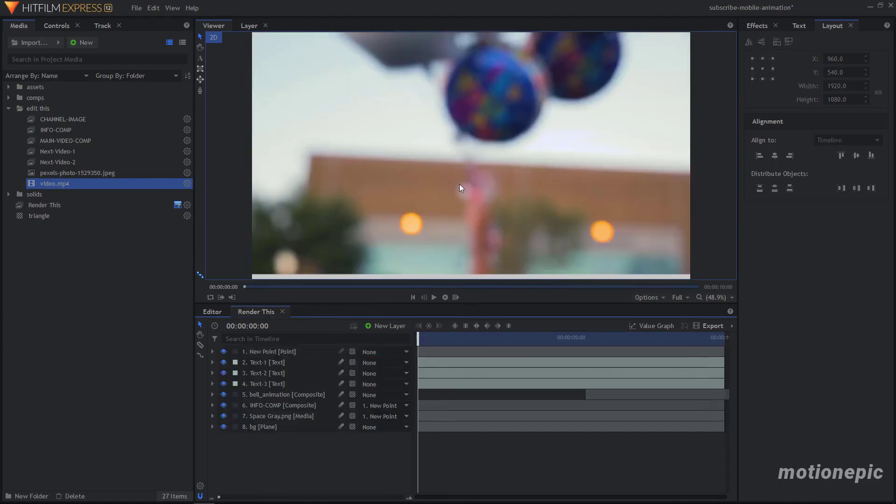
key(space)
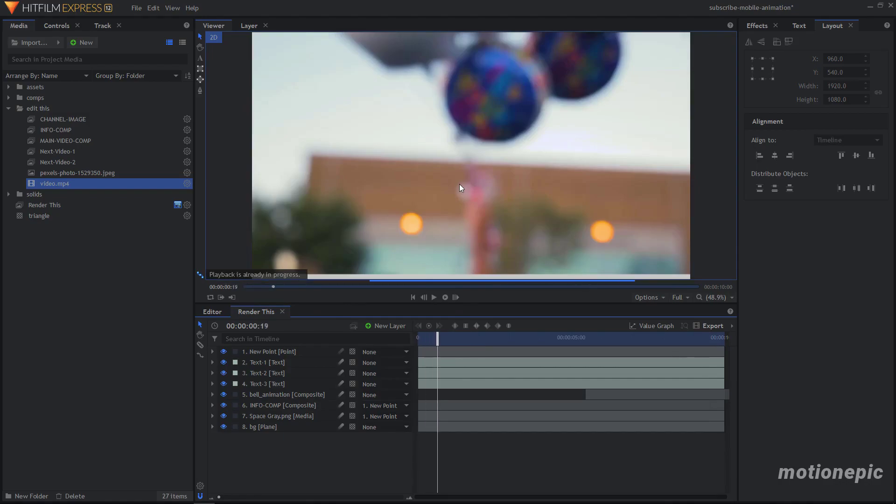
key(space)
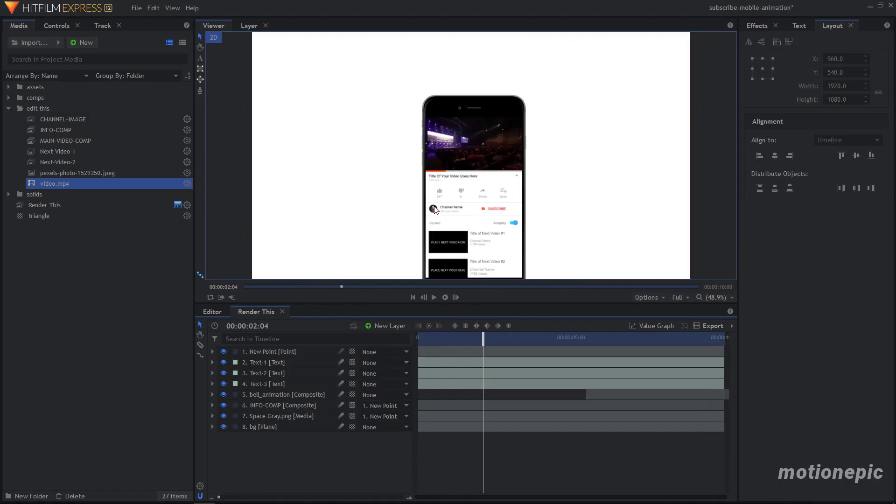
scroll(435, 214, up, 5)
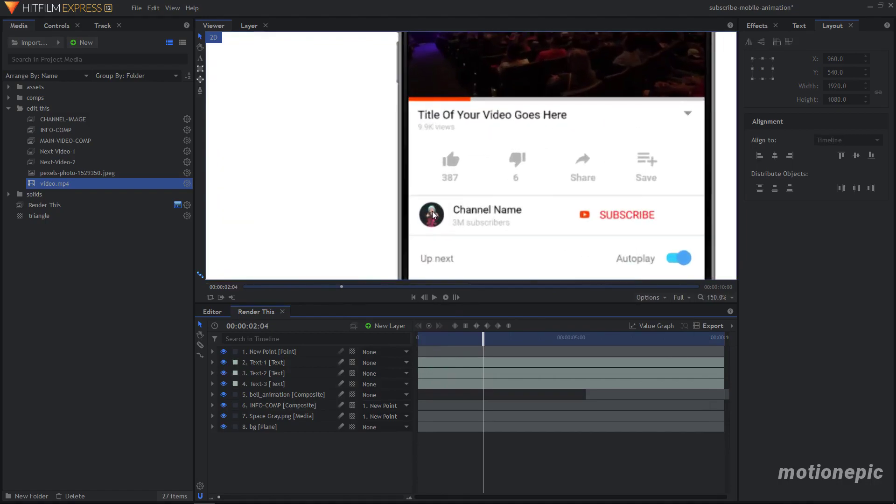
scroll(434, 215, down, 3)
scroll(434, 216, down, 2)
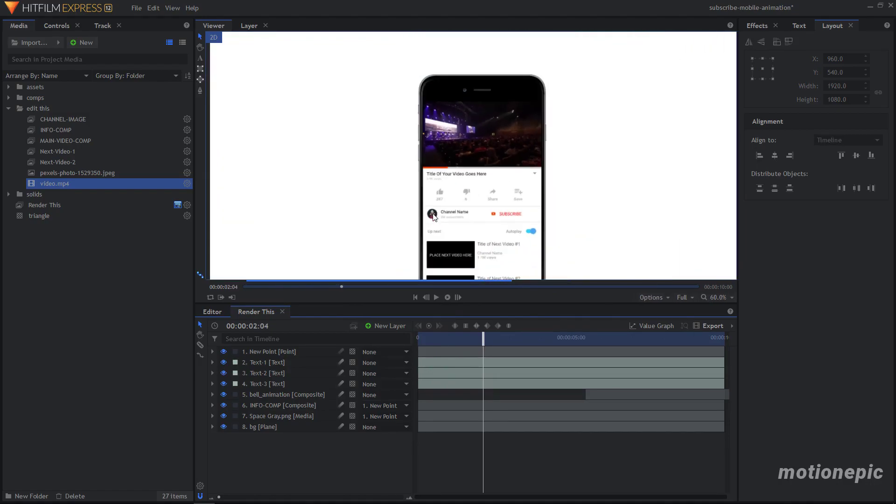
- Open the Next-Video-1 composite and import image-01 from New folder
click(55, 152)
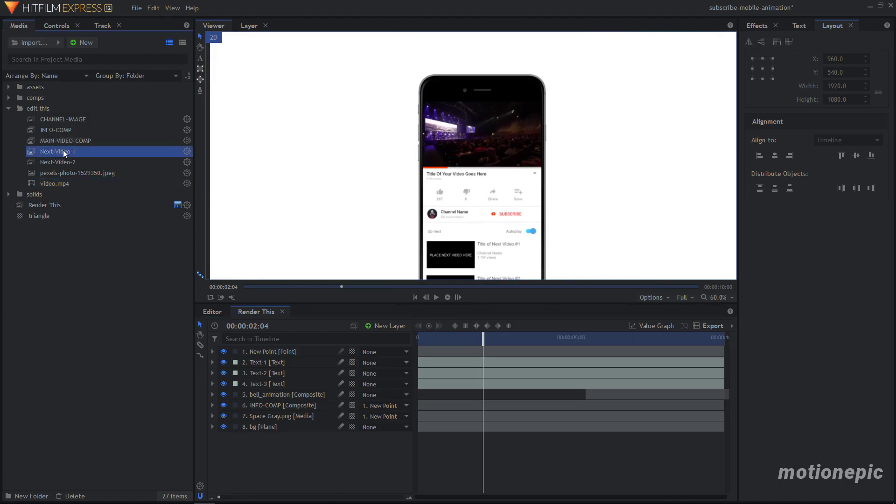
double_click(69, 152)
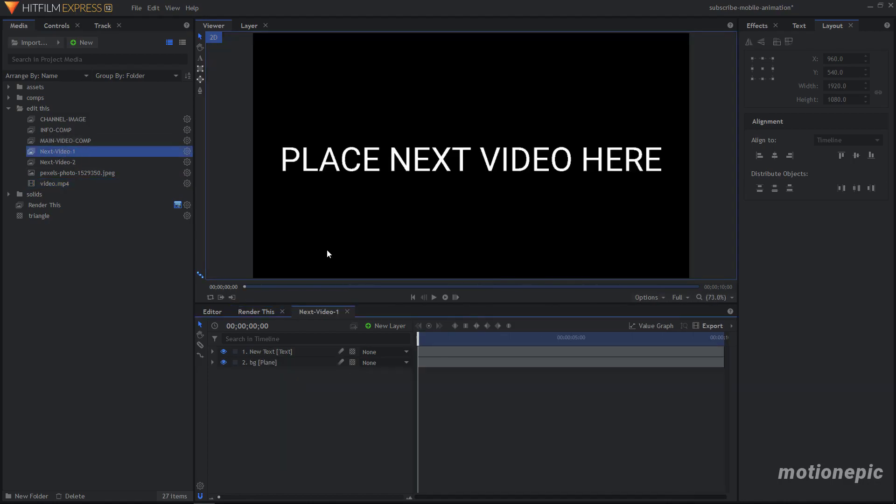
scroll(468, 150, down, 1)
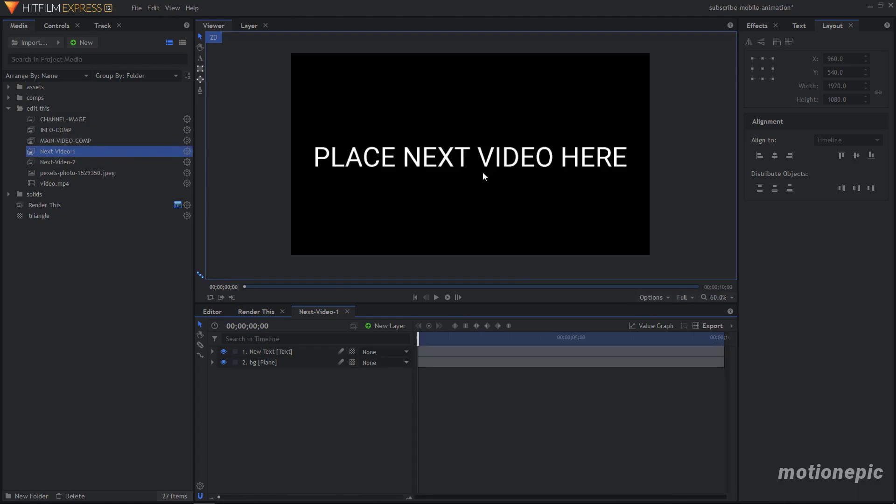
click(35, 47)
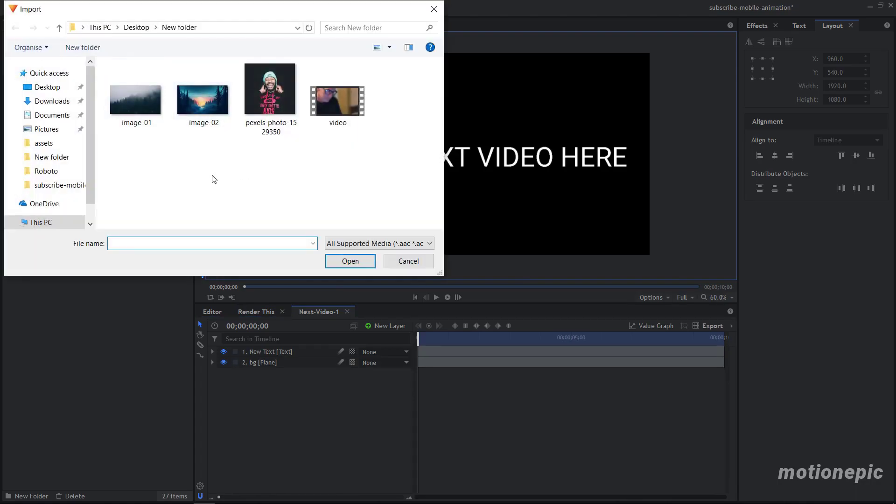
double_click(135, 108)
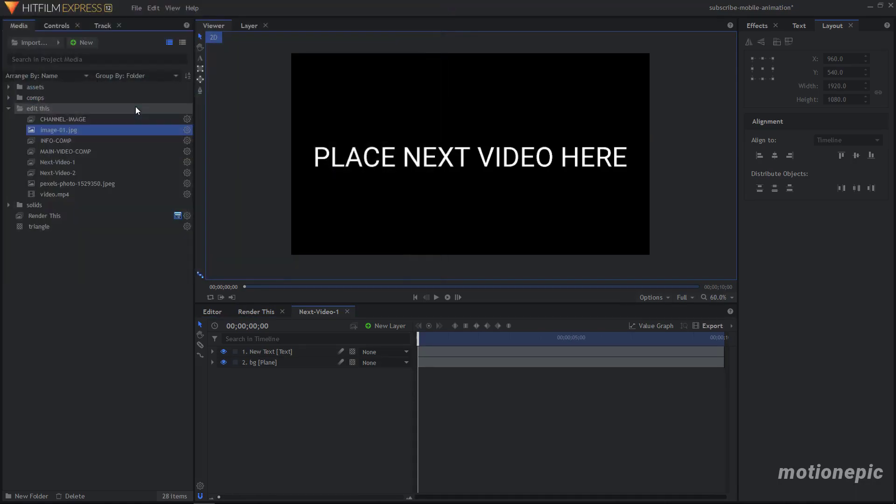
- Add image-01.jpg as a layer in Next-Video-1 and delete the New Text and bg placeholder layers
drag(70, 162, 275, 350)
drag(268, 385, 261, 368)
key(Delete)
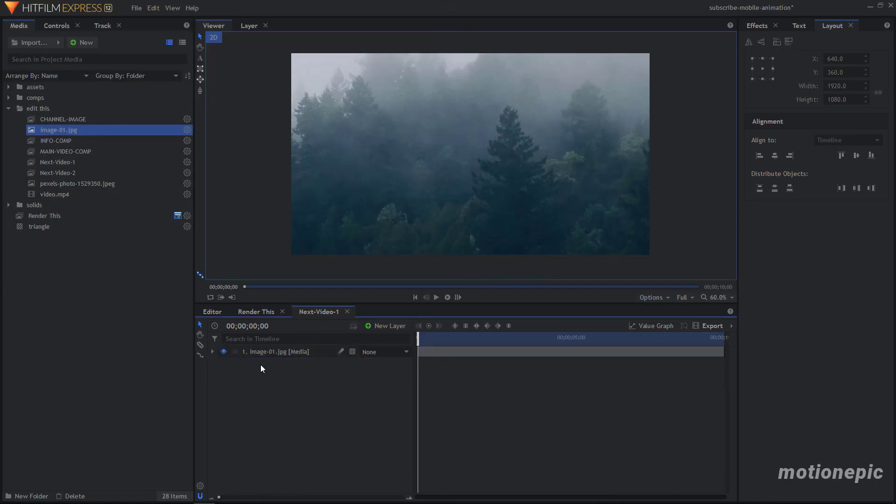
- Fit the image-01.jpg layer to the frame, then close Next-Video-1 and check its thumbnail in Render This
right_click(279, 350)
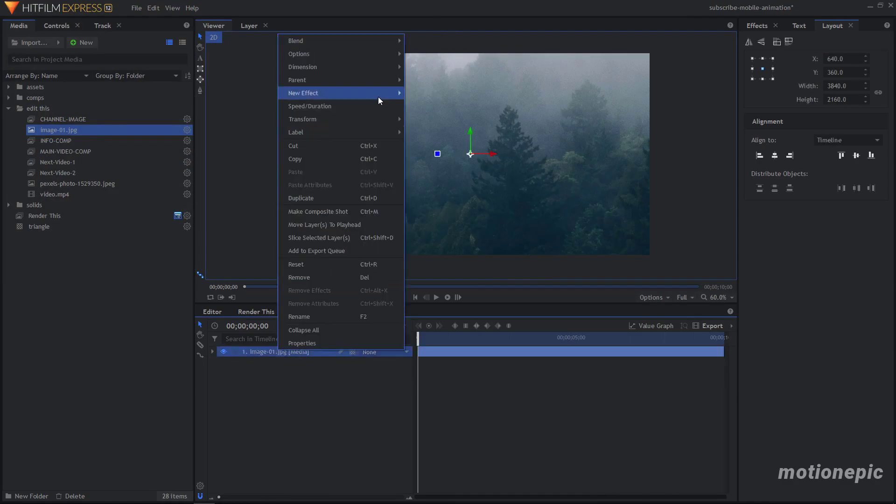
mouse_move(381, 118)
click(420, 120)
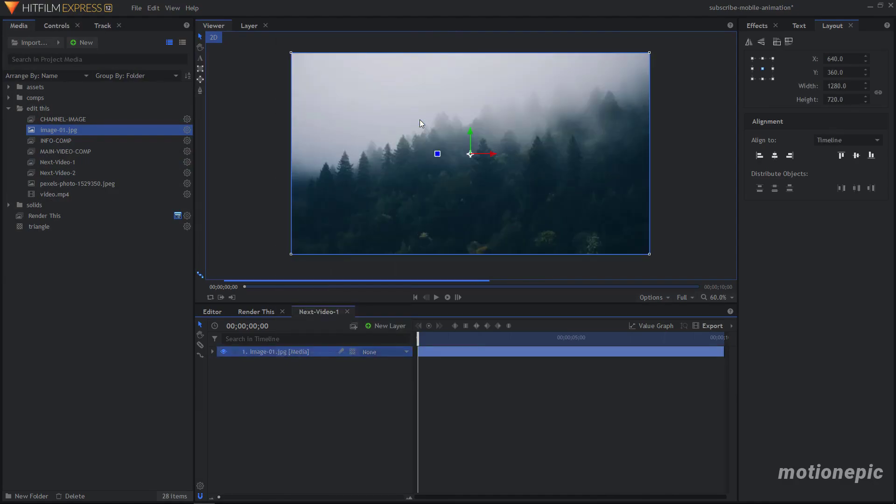
click(330, 378)
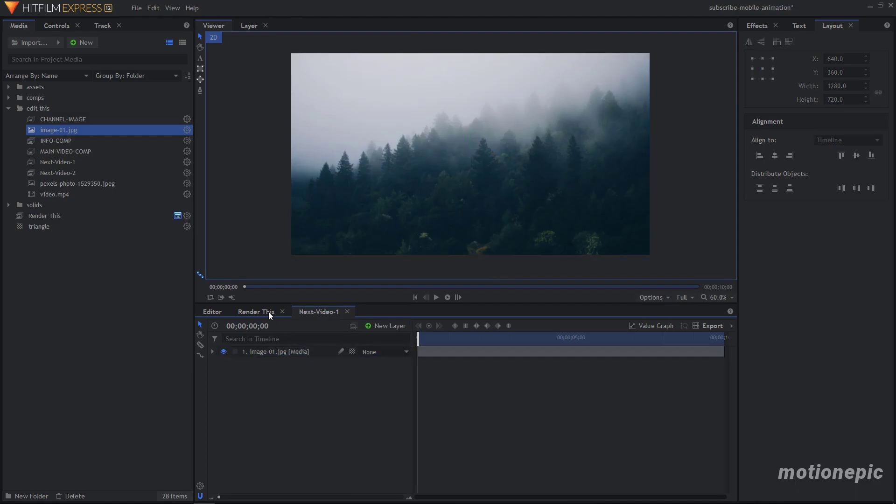
click(347, 312)
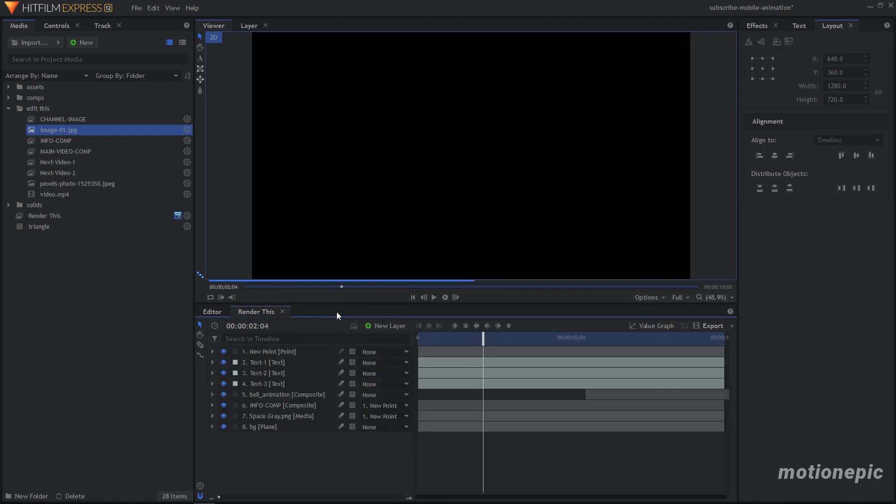
scroll(448, 249, up, 4)
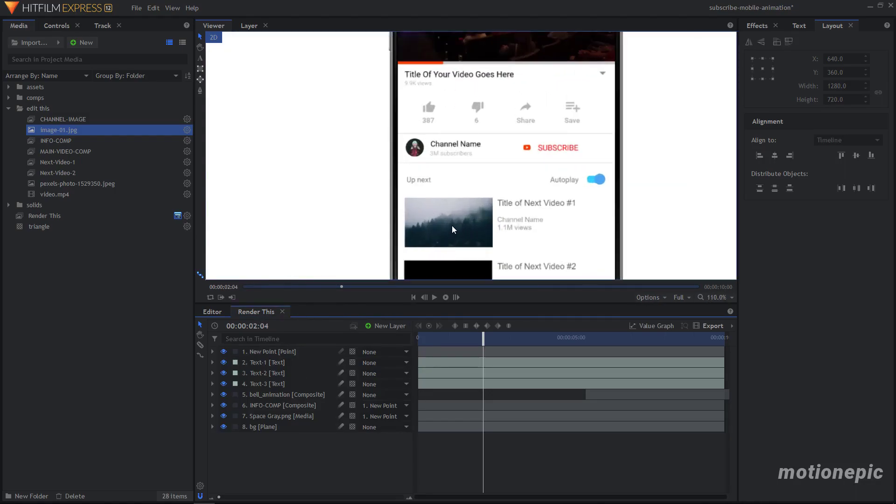
- Open the Next-Video-2 composite and delete its New Text and bg placeholder layers
click(100, 175)
double_click(53, 173)
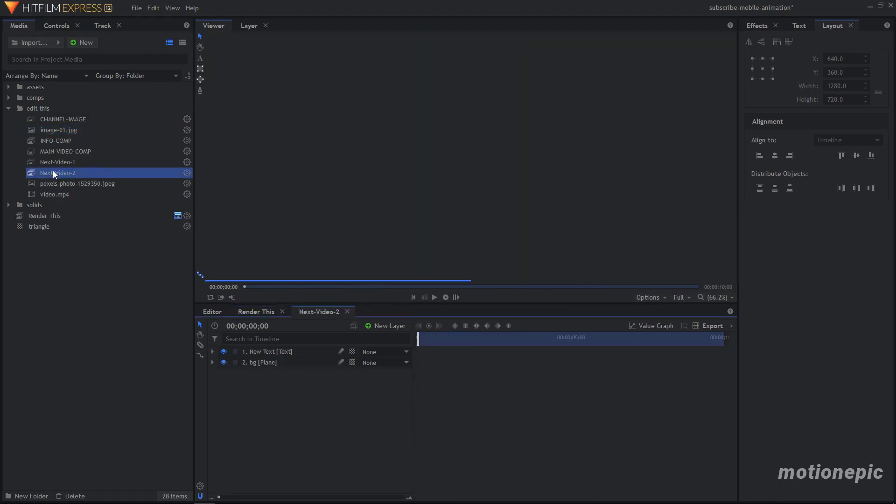
drag(296, 408, 262, 349)
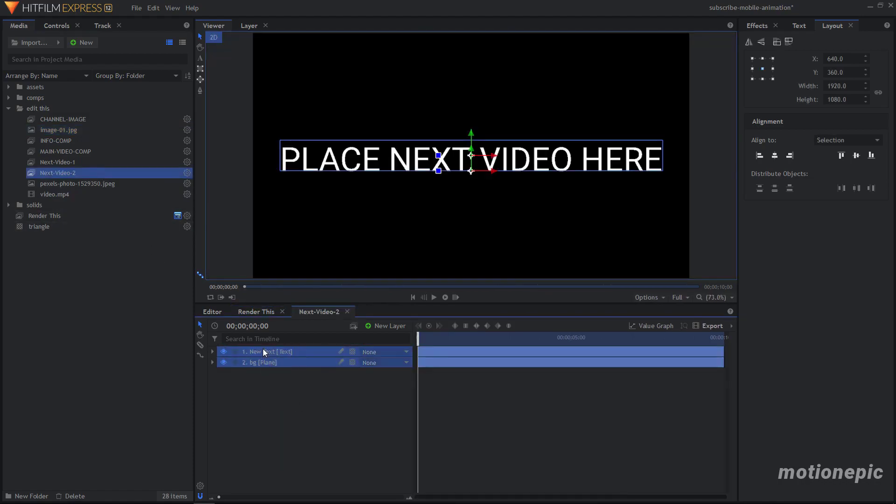
key(Delete)
- Import image-02 from New folder and place it as a layer in the Next-Video-2 timeline
click(21, 46)
double_click(203, 103)
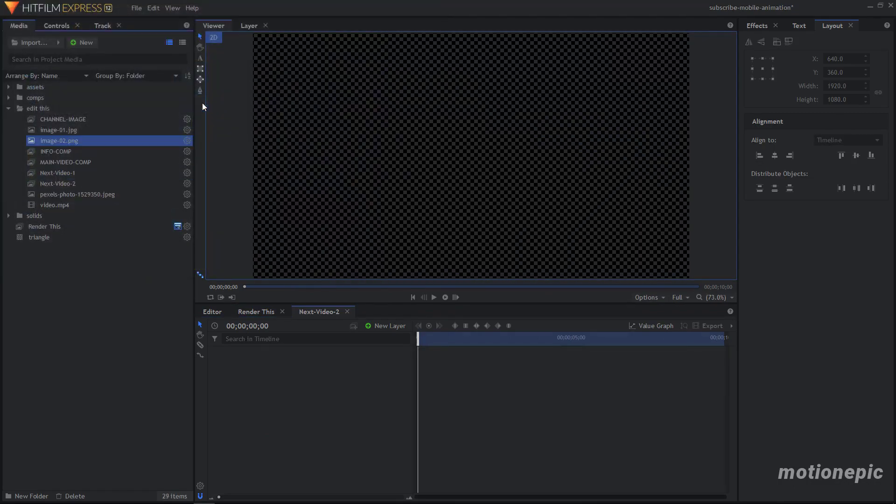
drag(72, 139, 294, 348)
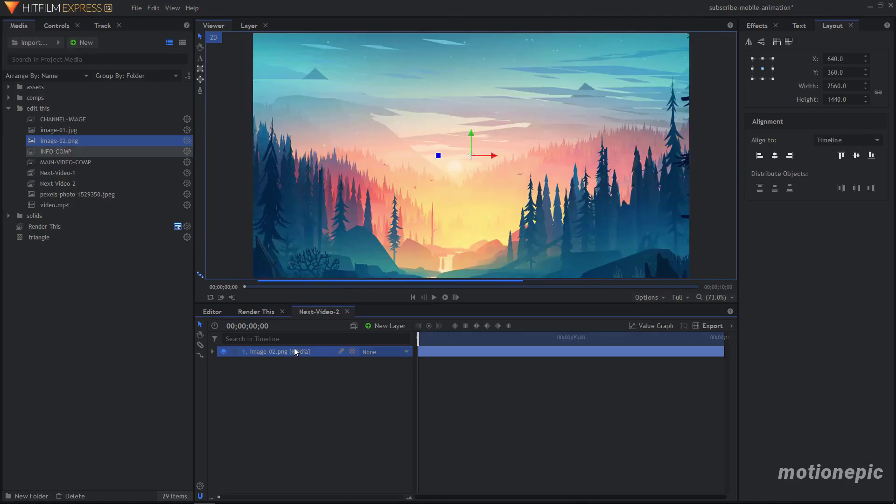
- Fit the image-02.png layer to the frame, close Next-Video-2 and check the phone screen in Render This
right_click(289, 350)
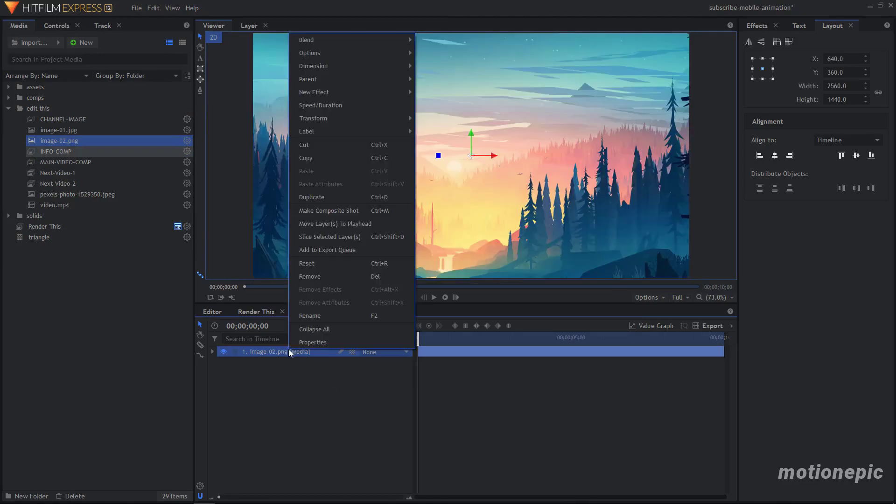
mouse_move(383, 120)
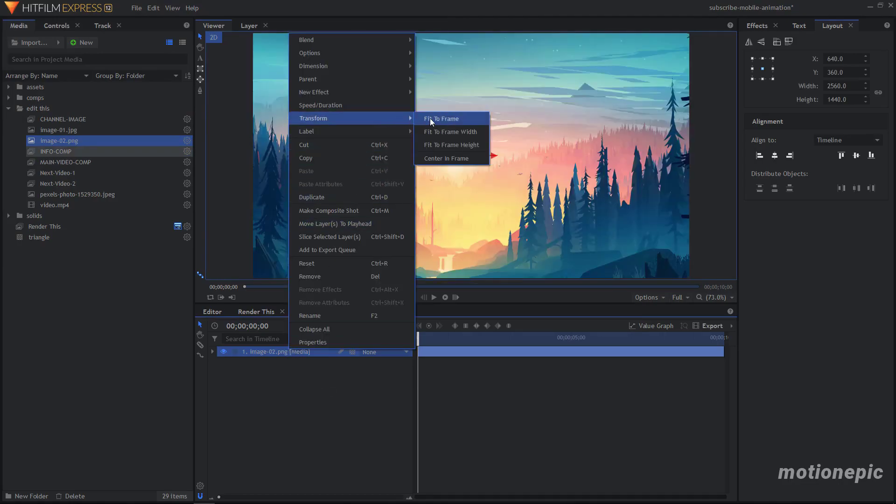
click(430, 118)
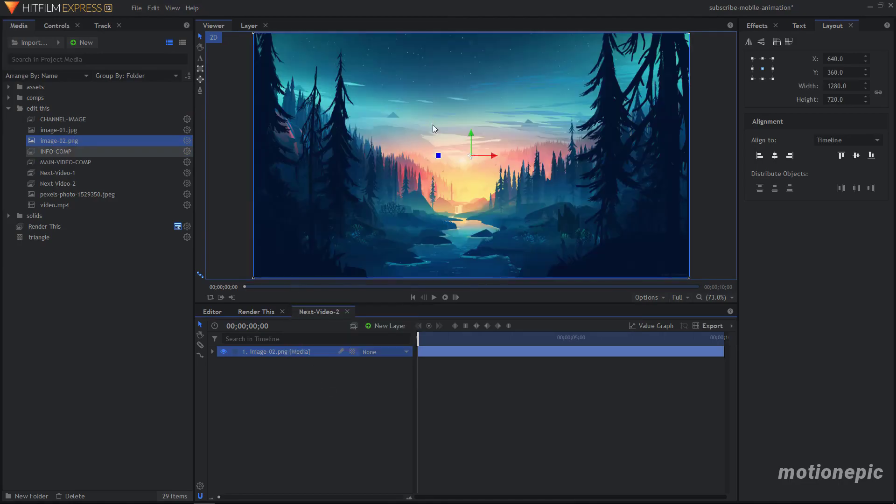
click(347, 312)
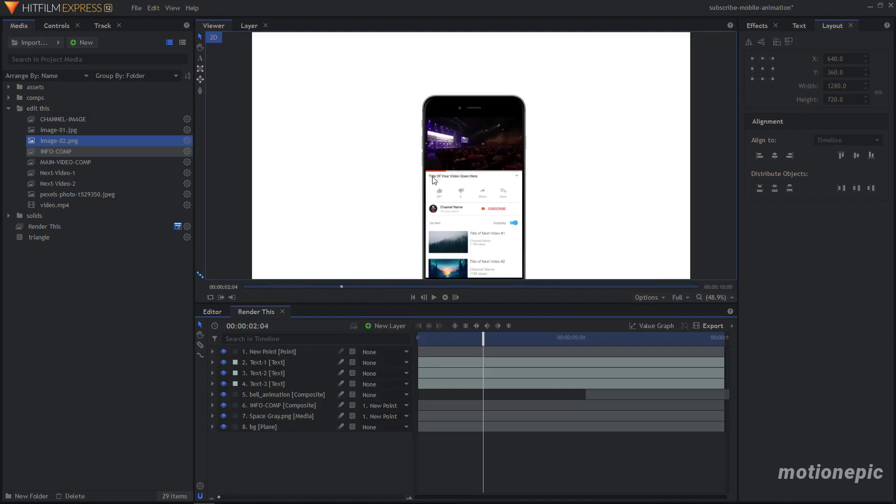
scroll(443, 177, up, 5)
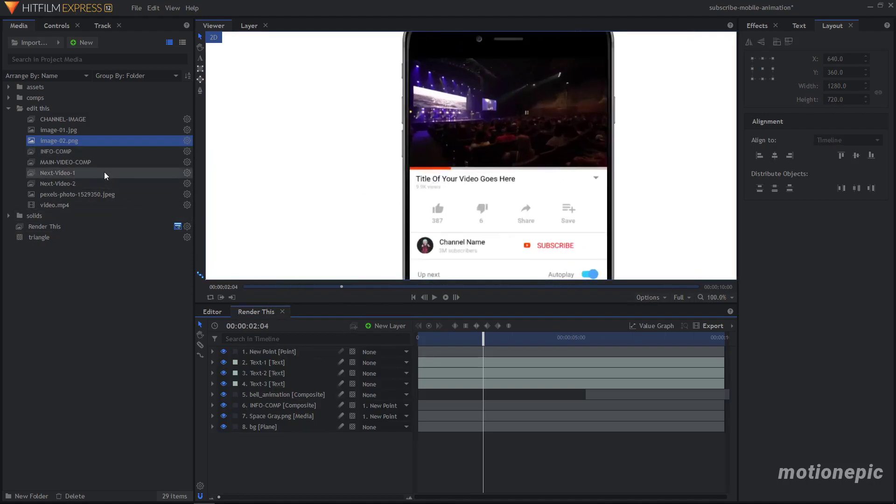
- Open the INFO-COMP composite and move image-01.jpg, image-02.png, pexels-photo-1529350.jpeg and video.mp4 into the assets folder
click(72, 152)
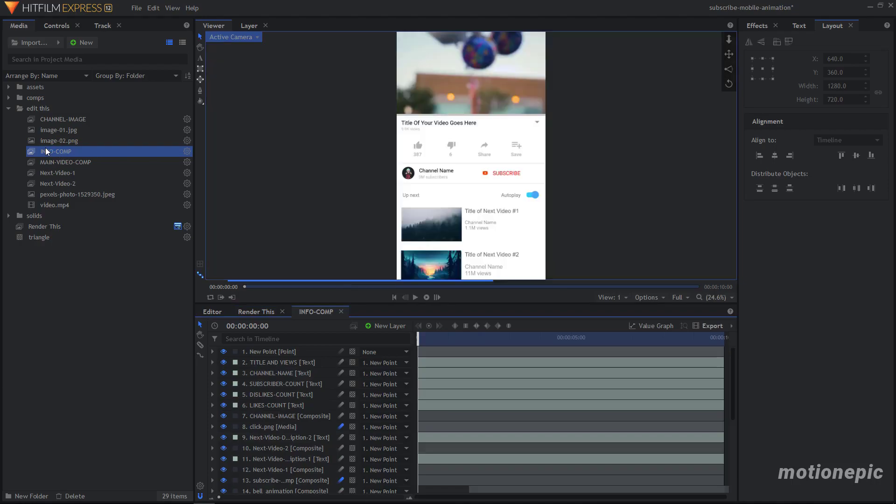
drag(22, 128, 41, 136)
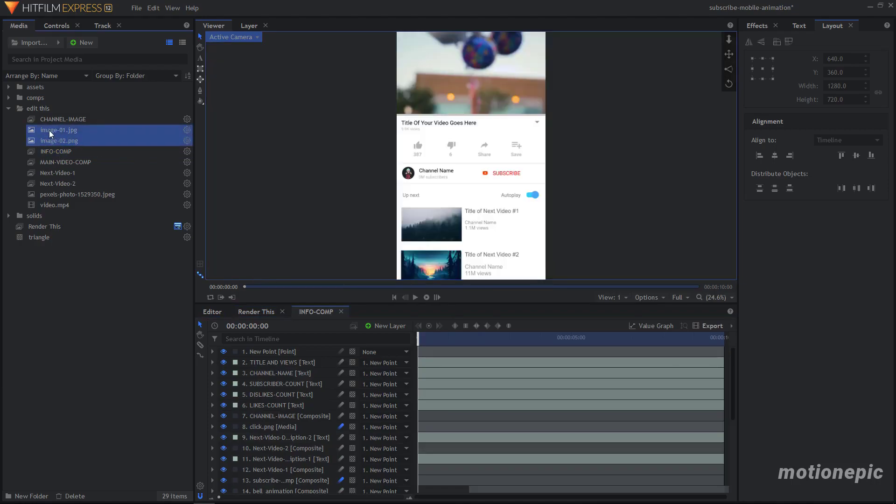
drag(50, 133, 30, 88)
click(9, 87)
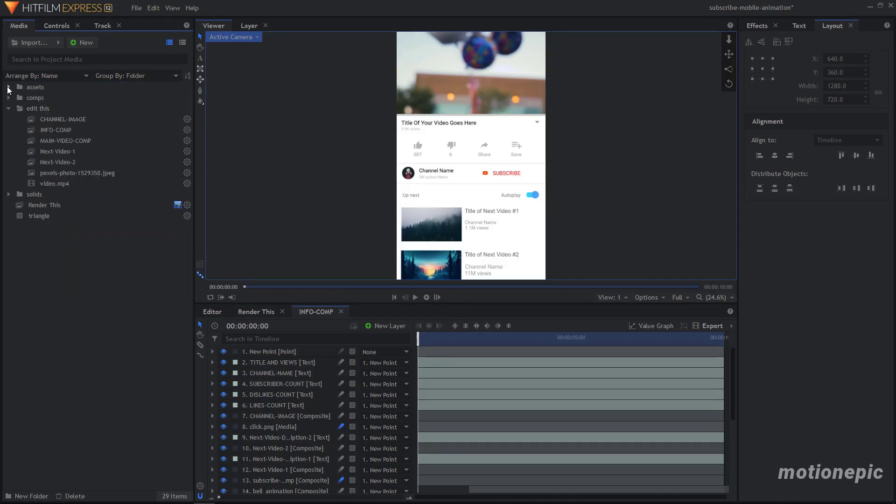
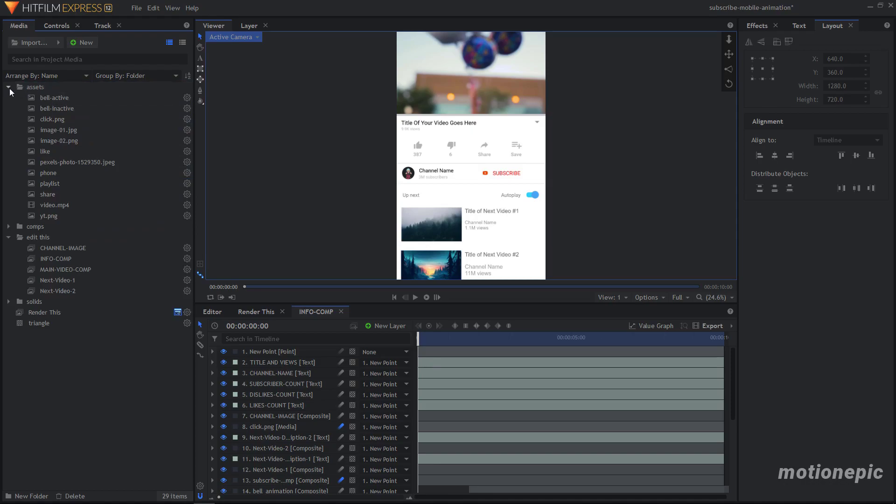
- Replace the main video's title in the TITLE AND VIEWS text with "Your Awesome Video Title"
click(420, 125)
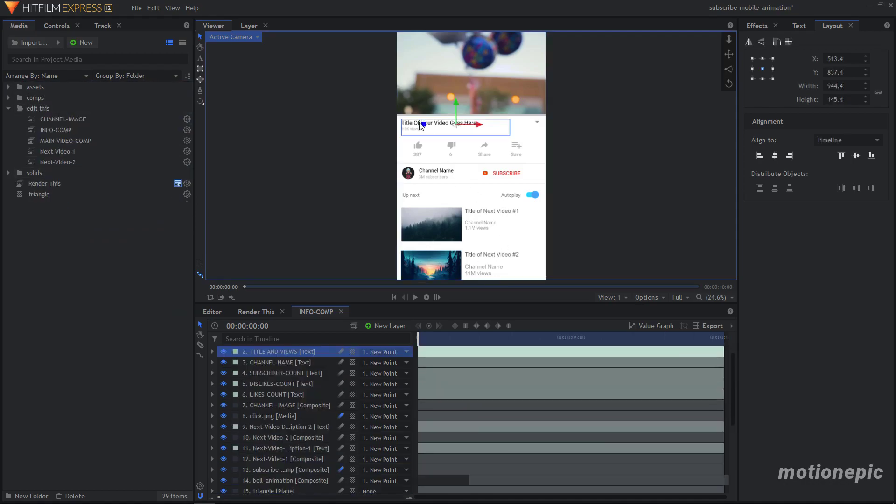
scroll(415, 125, up, 4)
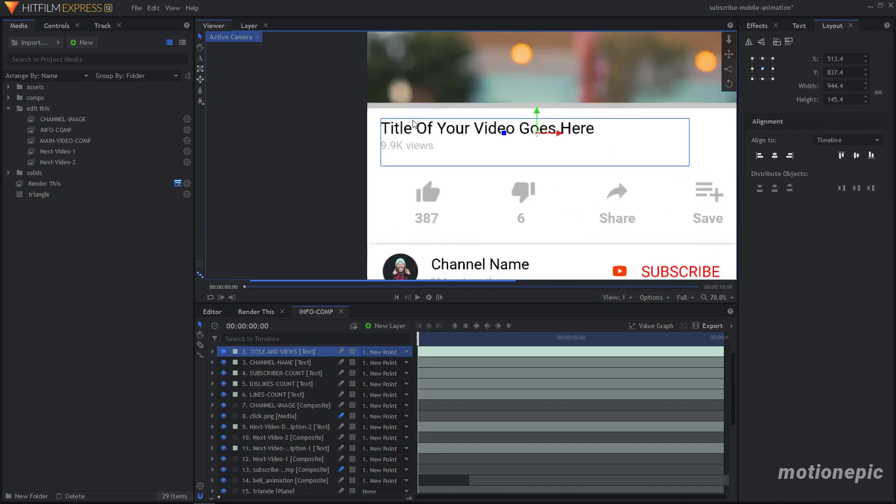
scroll(510, 123, down, 1)
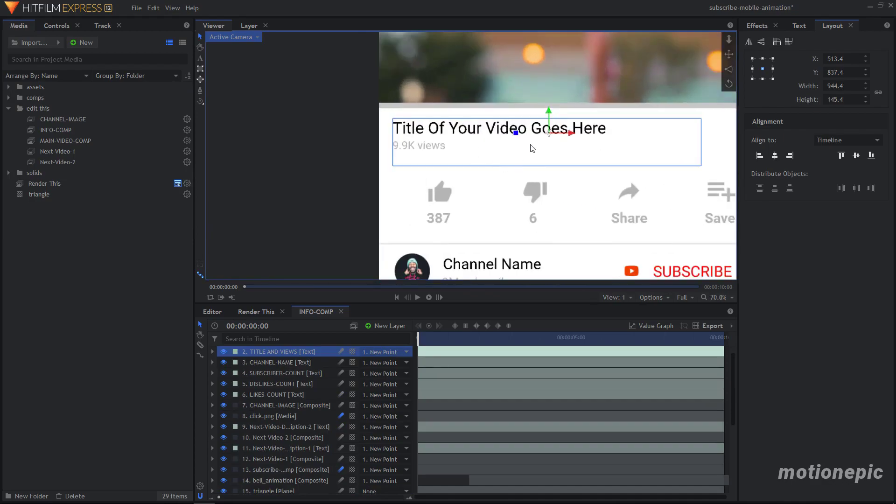
click(202, 60)
drag(610, 129, 396, 129)
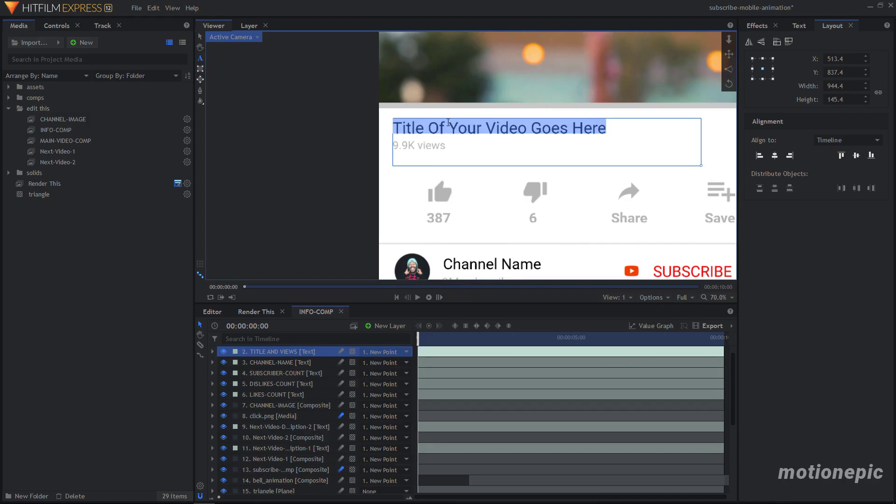
text(Your Awesome Video Title)
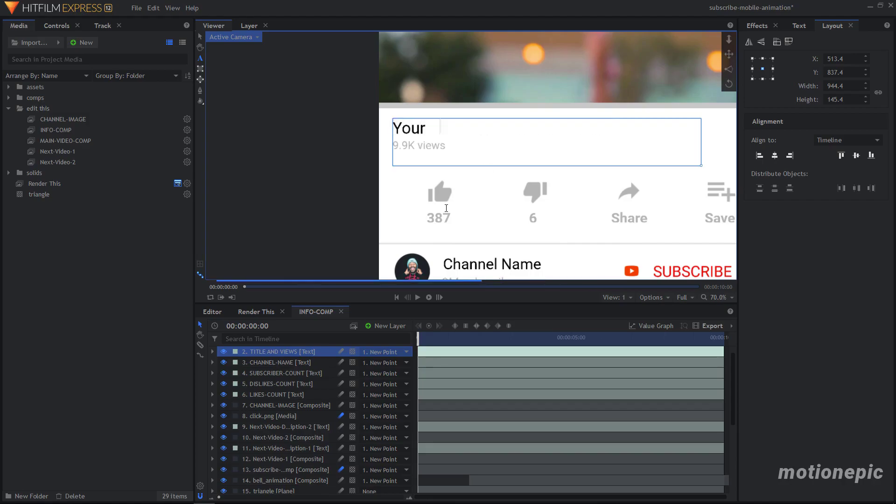
- Change the view count under the main video title to 22K views
scroll(354, 152, up, 1)
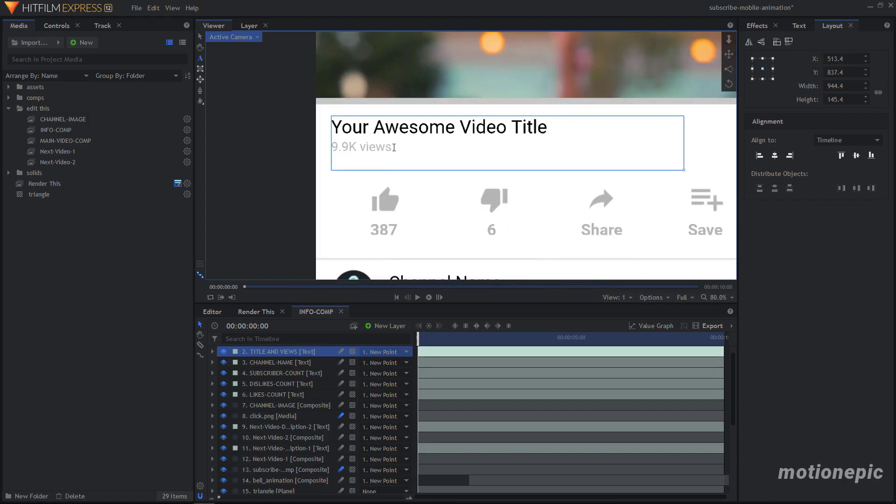
drag(394, 148, 333, 149)
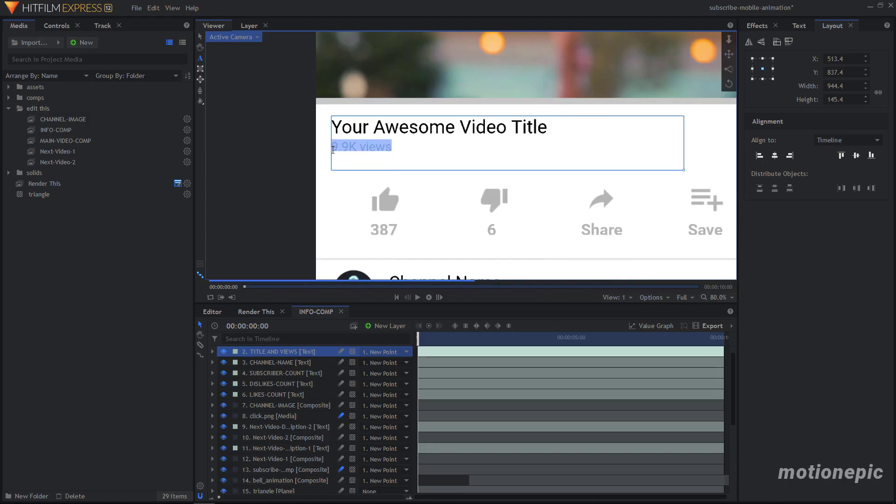
click(351, 147)
drag(348, 147, 334, 148)
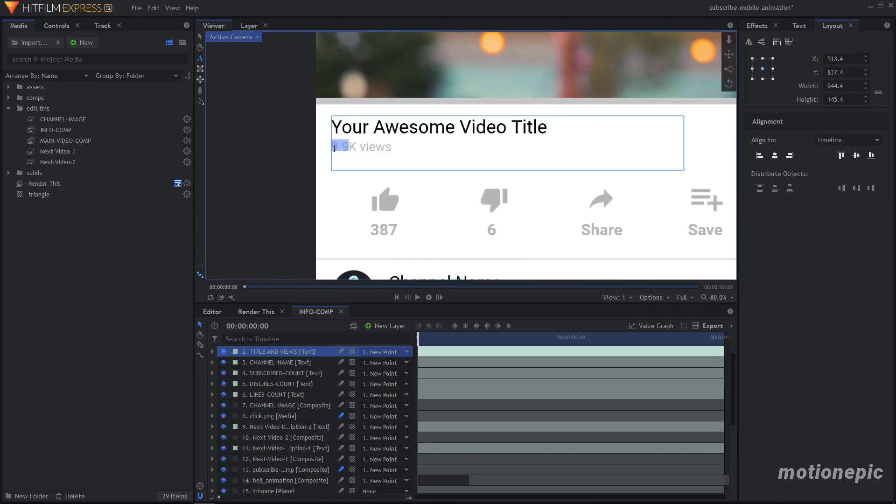
text(22)
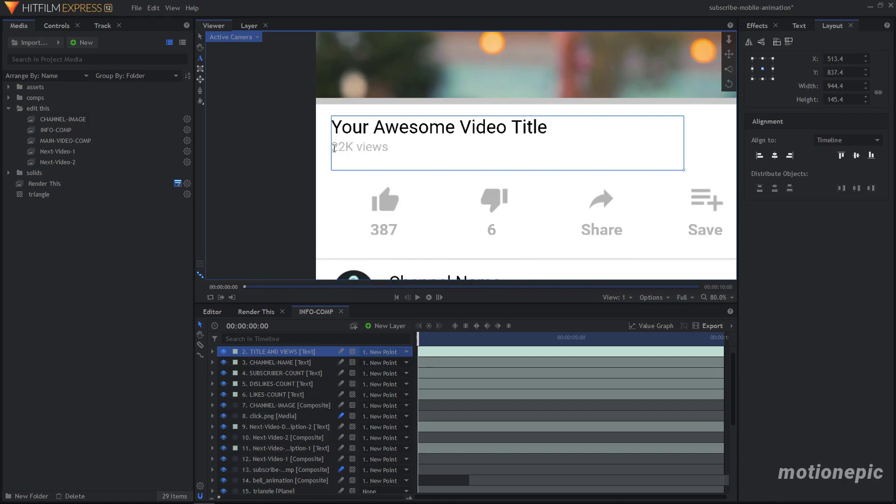
key(Escape)
- Set the LIKES-COUNT text under the thumbs-up icon to 224
click(383, 232)
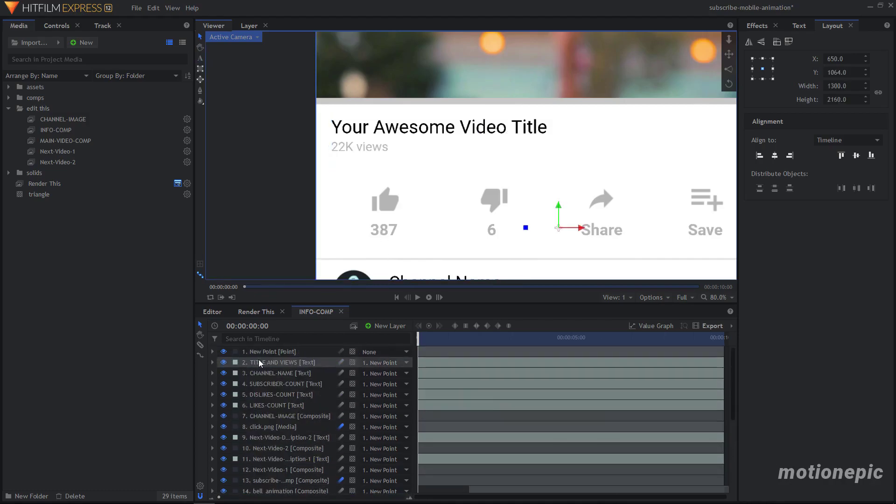
click(282, 395)
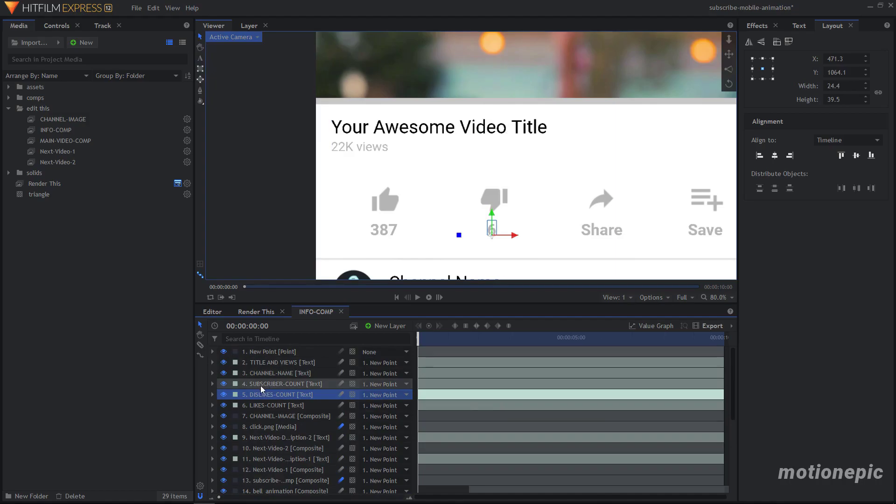
click(272, 405)
click(268, 398)
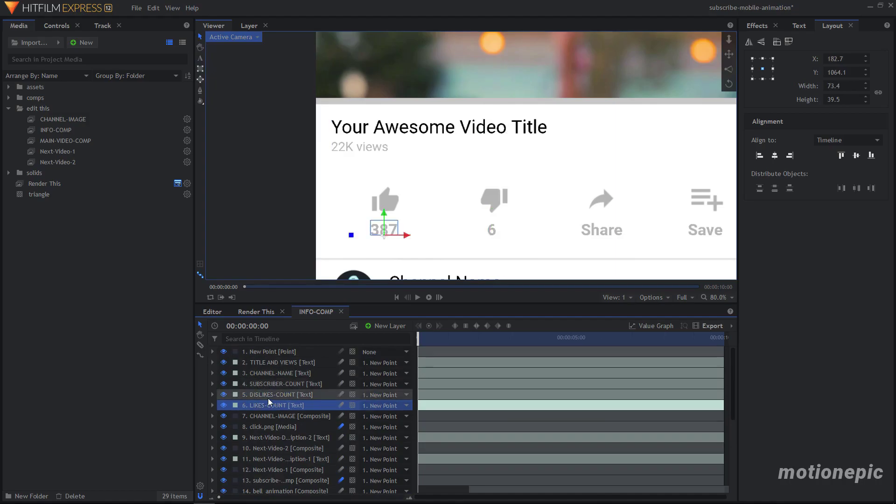
click(264, 401)
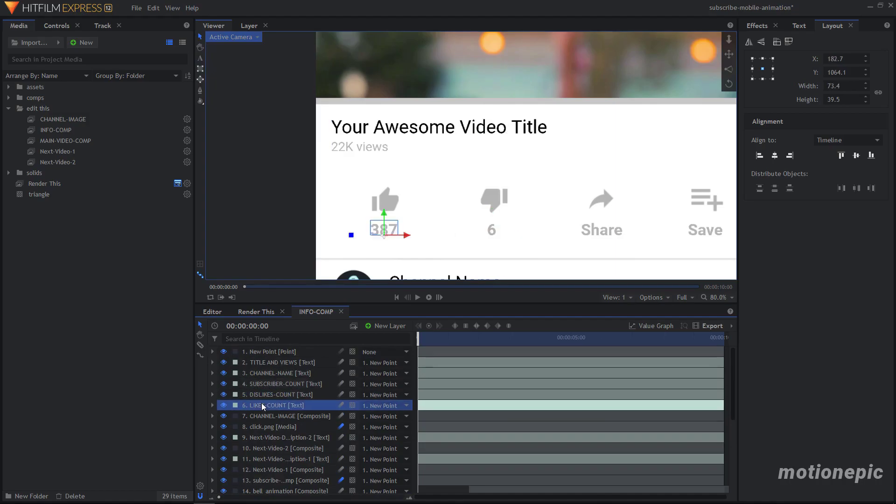
click(200, 57)
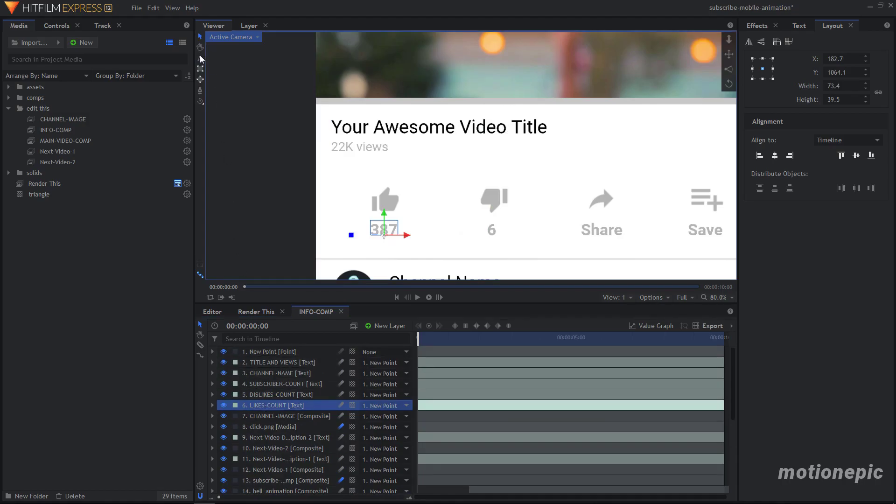
key(ctrl+a)
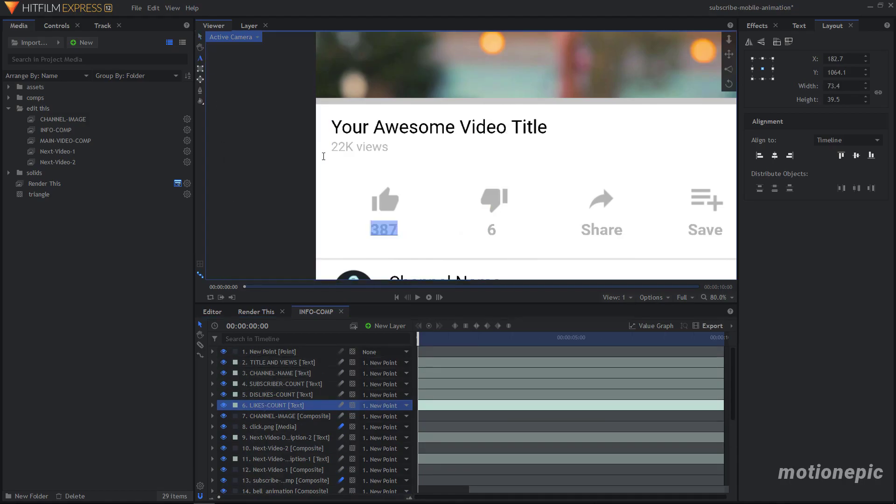
text(224)
- Set the DISLIKES-COUNT text under the thumbs-down icon to 12
click(282, 394)
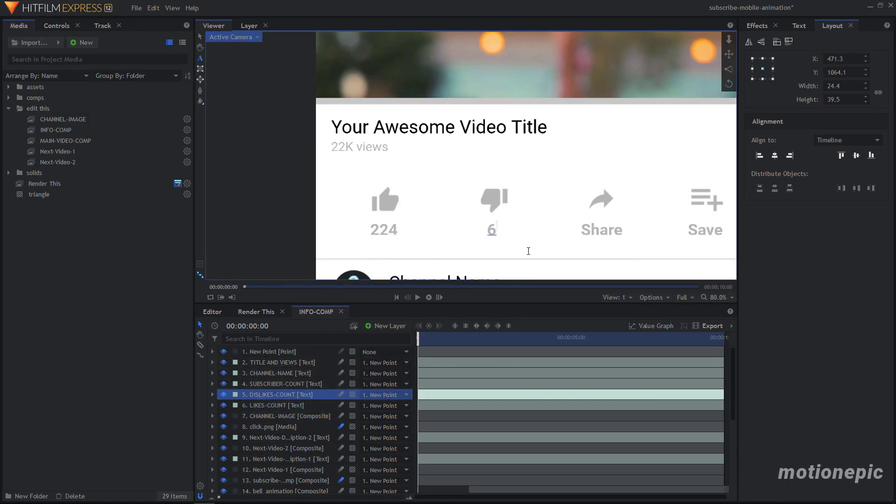
key(ctrl+a)
text(12)
- Replace the CHANNEL-NAME layer's text with "MotionEpic"
scroll(215, 48, down, 2)
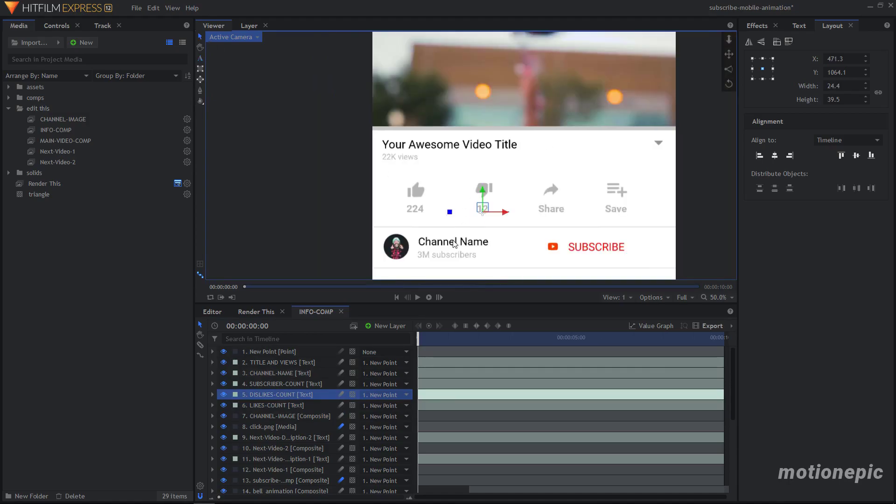
click(451, 246)
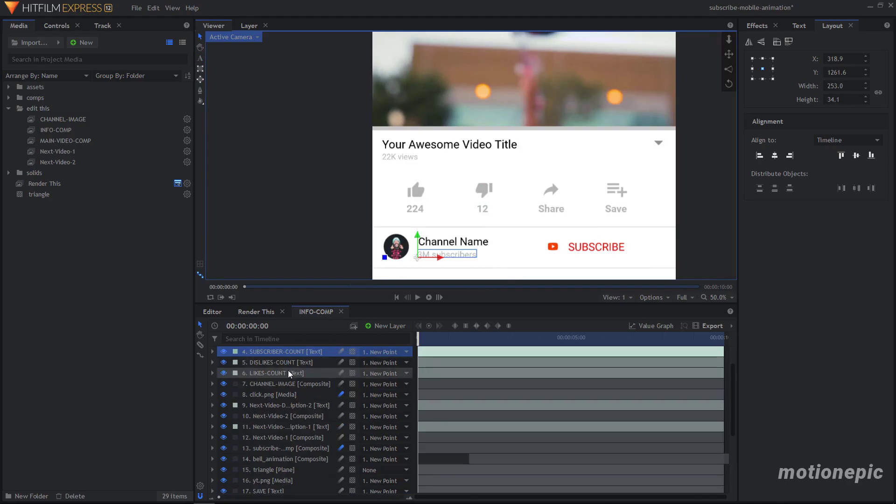
scroll(288, 371, up, 2)
click(273, 373)
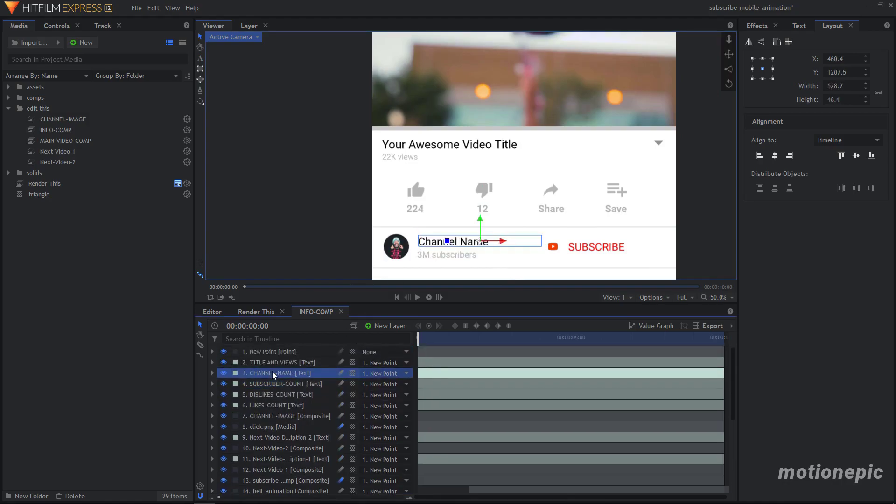
click(200, 58)
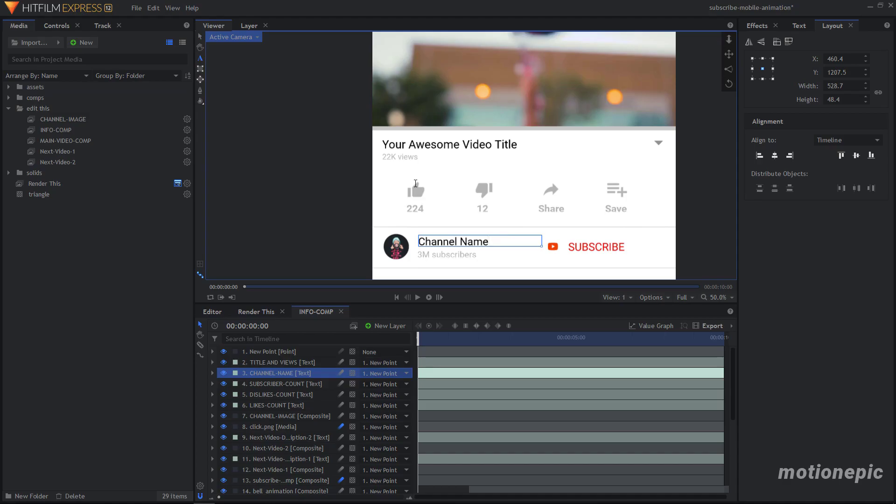
key(ctrl+a)
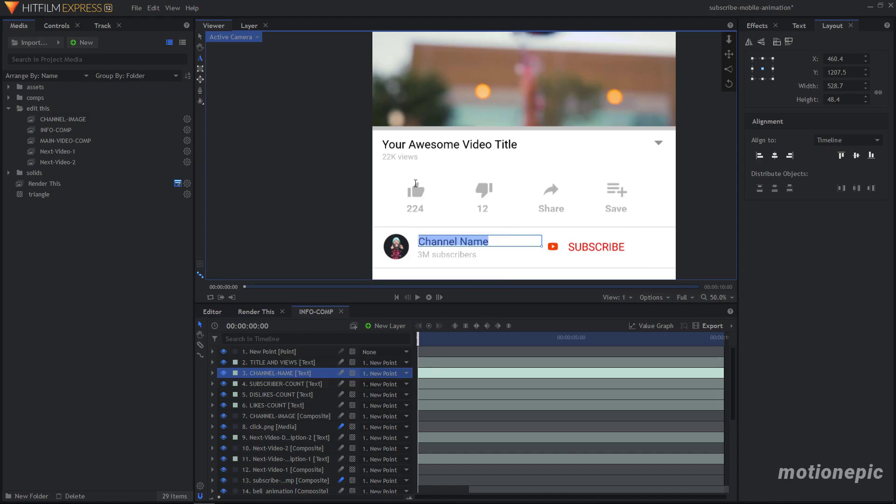
text(MotionEpic)
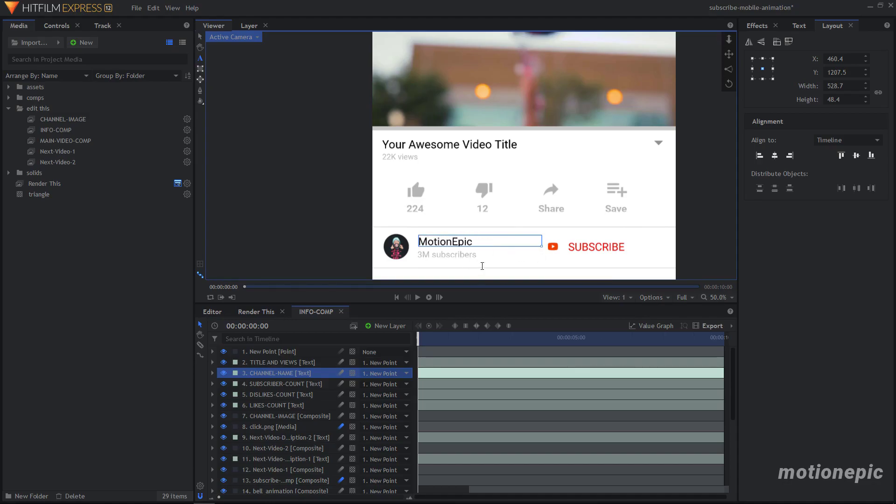
- Enlarge the channel name's text box to about 532 by 61 so the descending letters fit
scroll(466, 244, up, 4)
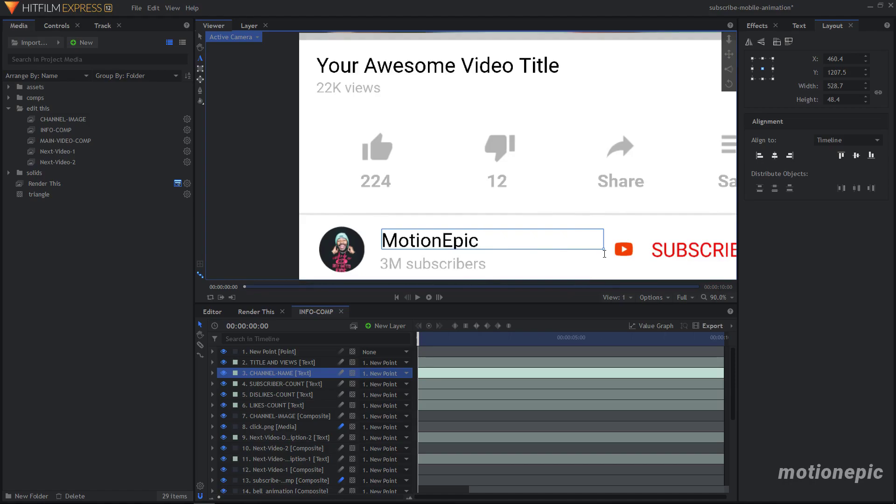
drag(605, 250, 606, 255)
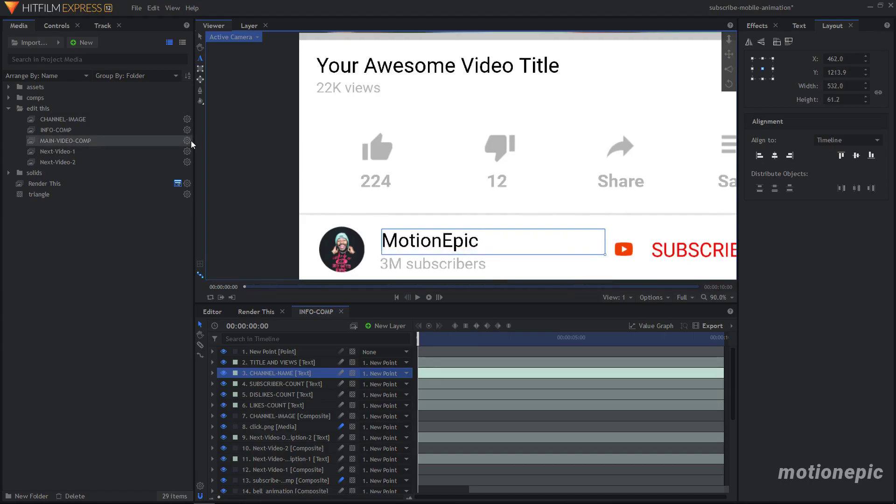
click(200, 37)
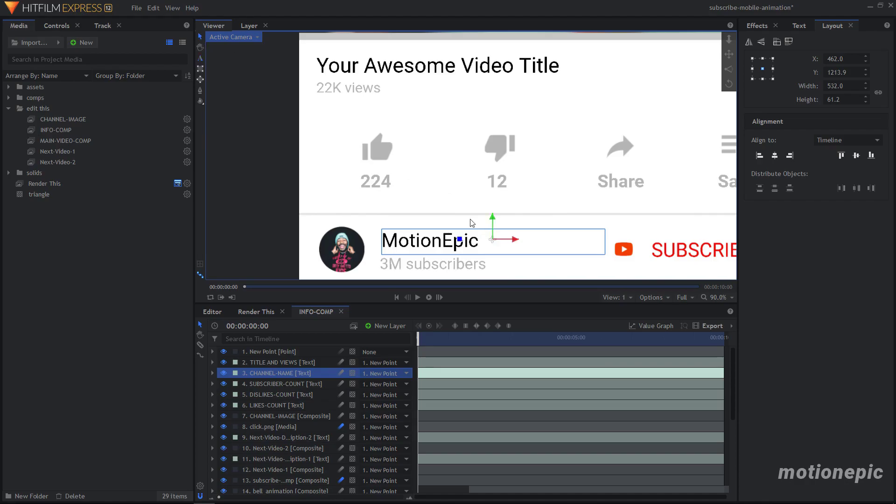
- Change the SUBSCRIBER-COUNT text below the channel name to 7K subscribers
click(200, 59)
click(294, 383)
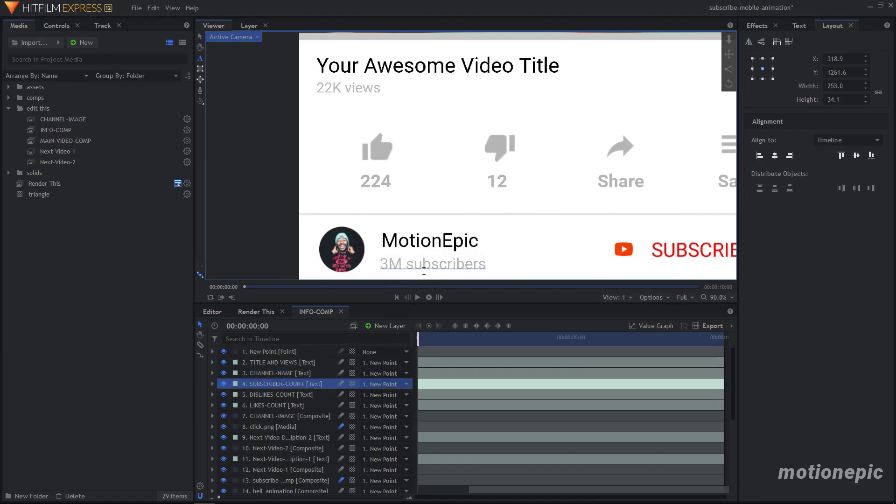
drag(401, 266, 381, 266)
text(32K)
key(Escape)
- Replace the first next video's title with "Beautiful Destinations" in its description text layer
scroll(452, 136, down, 2)
scroll(452, 135, down, 3)
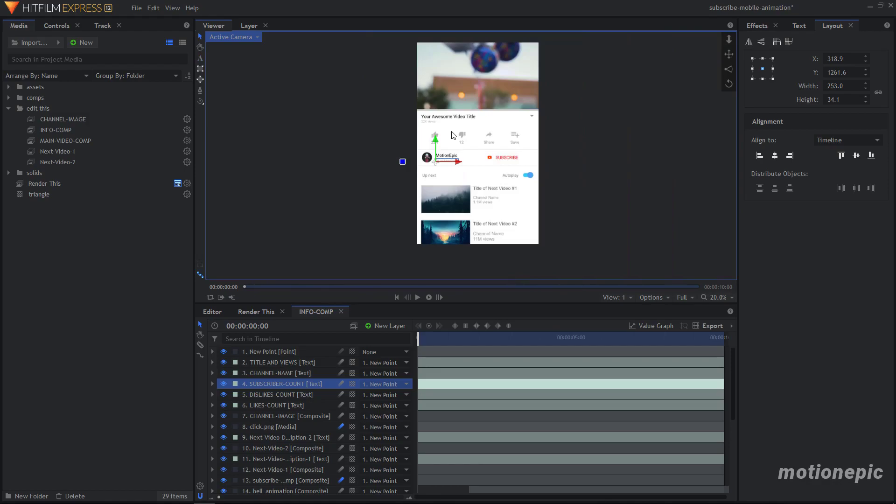
scroll(498, 200, up, 3)
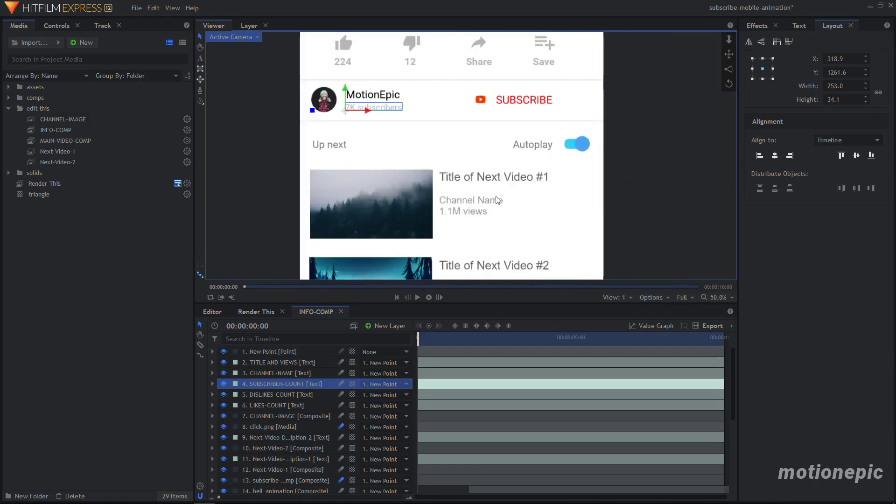
click(466, 182)
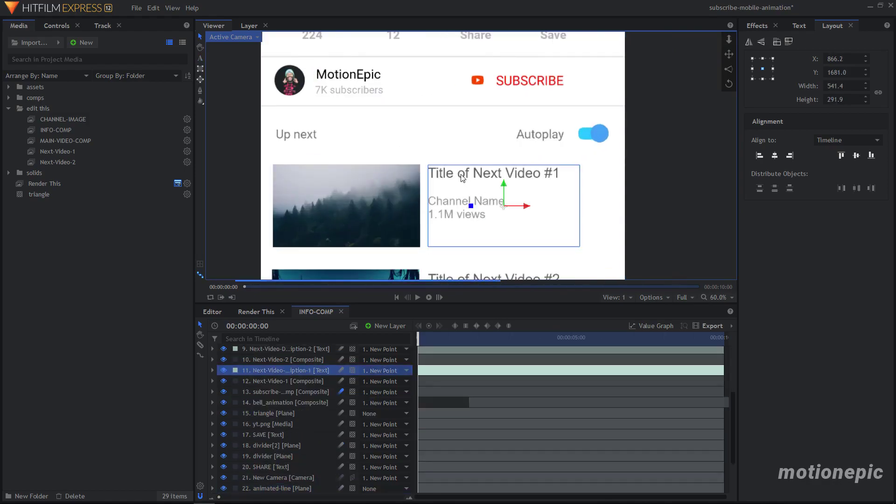
click(200, 58)
drag(563, 175, 430, 173)
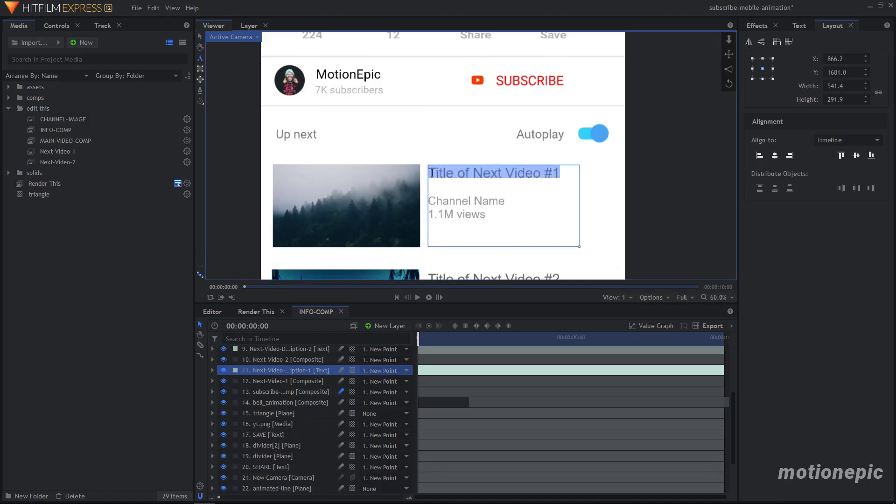
text(Beutful)
key(BackSpace)
key(BackSpace)
key(BackSpace)
key(BackSpace)
key(BackSpace)
text(autiful Destinations)
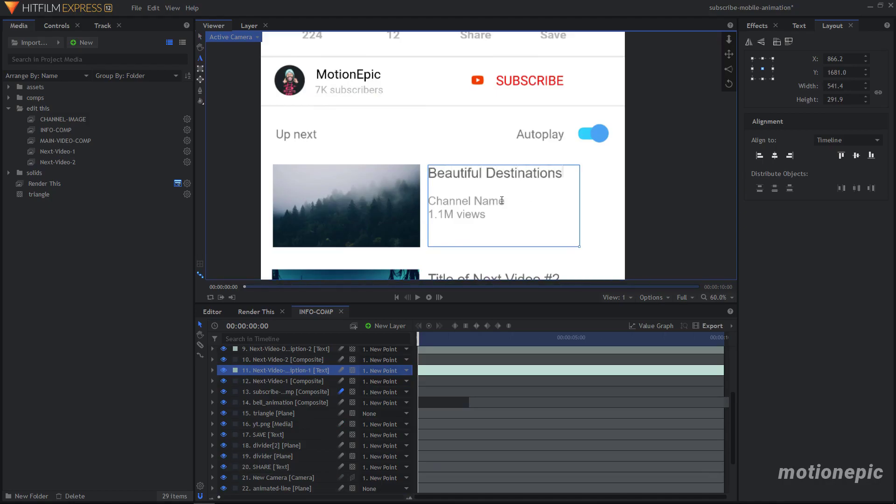
- Set the first next video's channel name to "IDK" and its view count to 22K views
drag(502, 200, 430, 201)
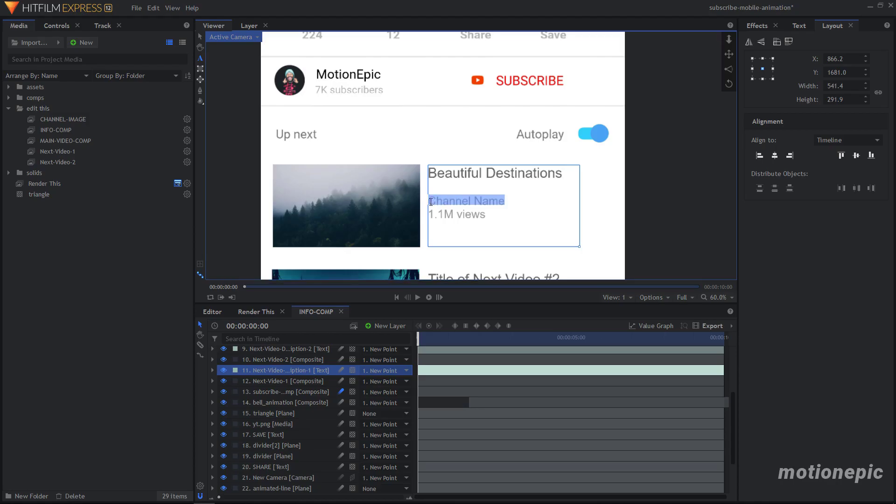
text(IDK)
key(Down)
key(BackSpace)
key(BackSpace)
key(BackSpace)
text(22K)
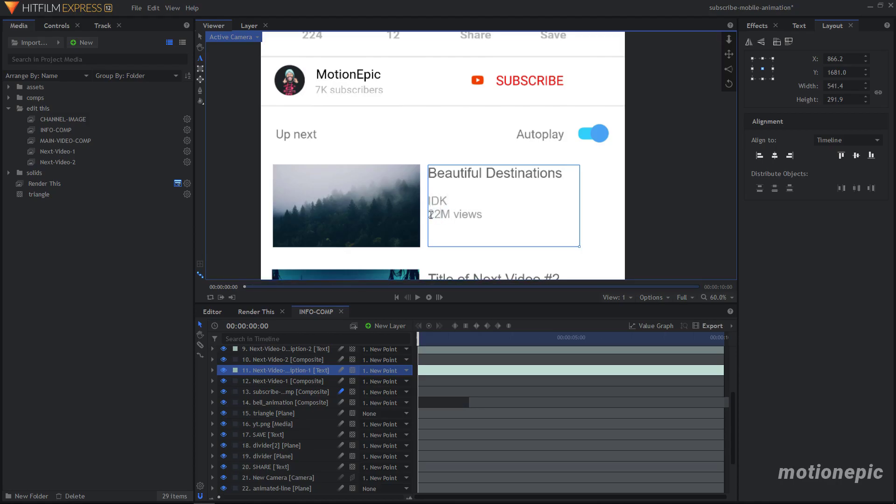
key(Delete)
click(199, 37)
- Deselect the second next video's description layer and close the INFO-COMP timeline to return to the Render This composite
scroll(535, 231, down, 2)
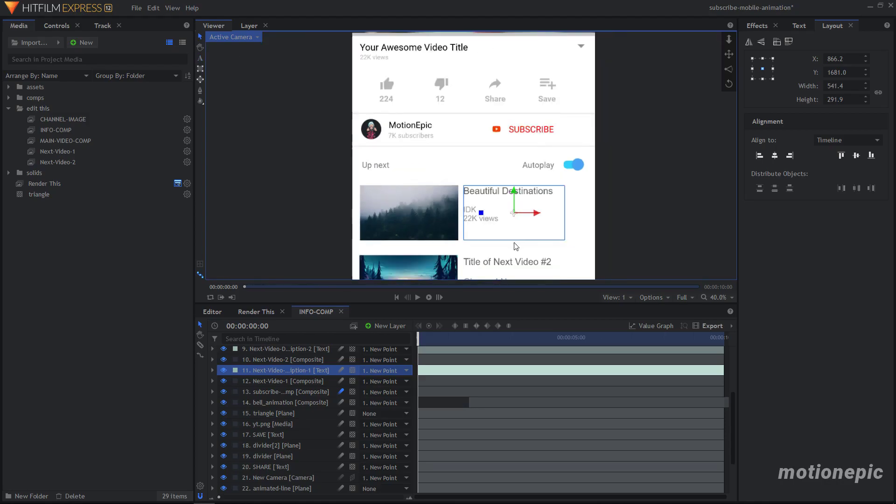
click(507, 263)
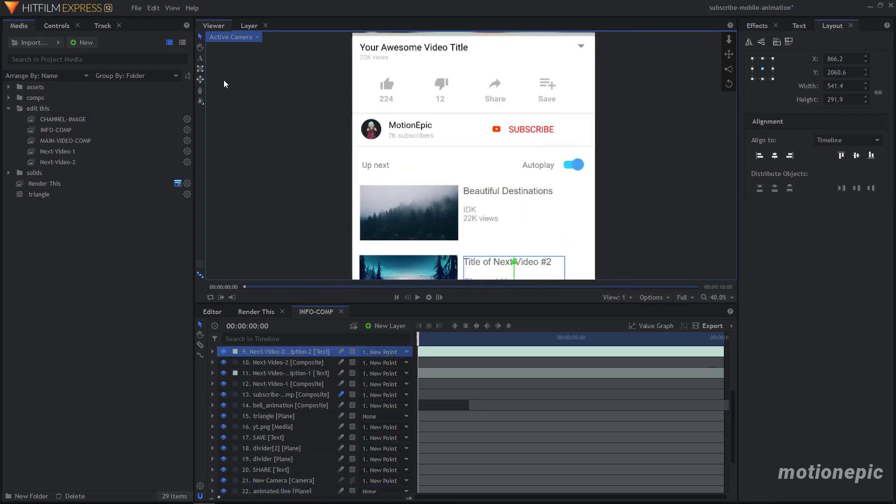
click(254, 180)
scroll(377, 56, down, 2)
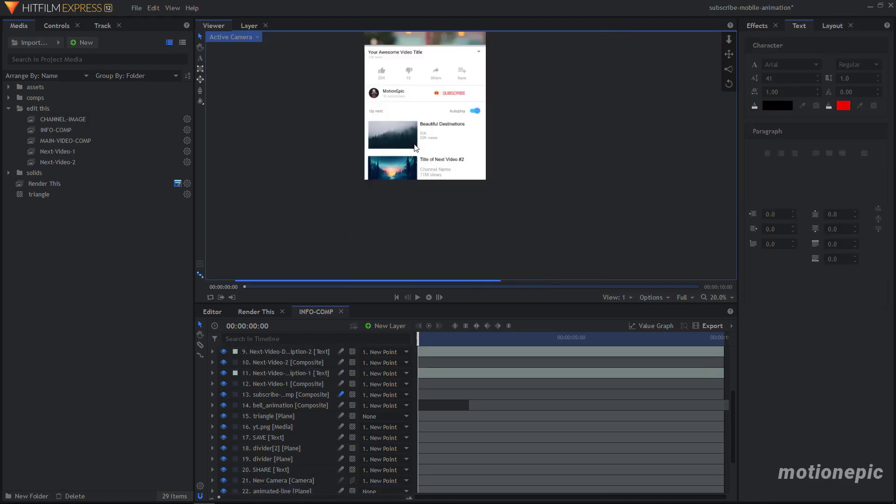
click(342, 312)
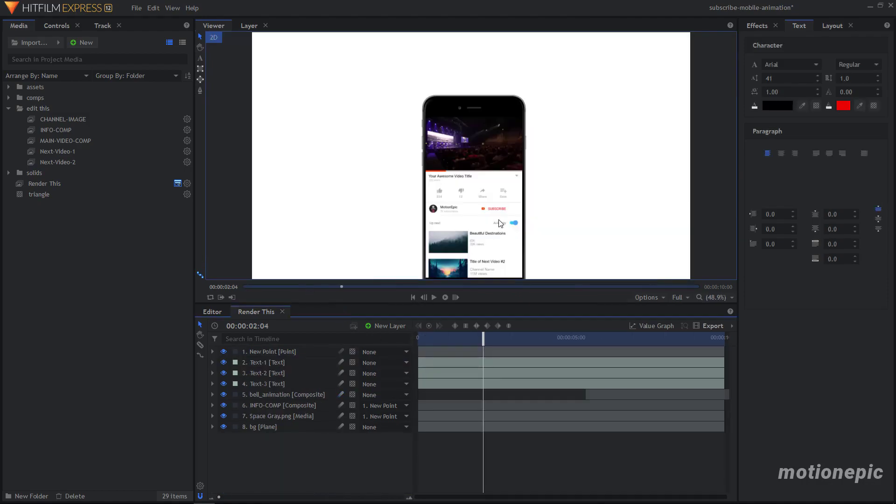
- Play back the Render This animation from near its start, review its closing text section, and stop at 00:00:08:13
scroll(469, 211, up, 1)
scroll(470, 211, up, 1)
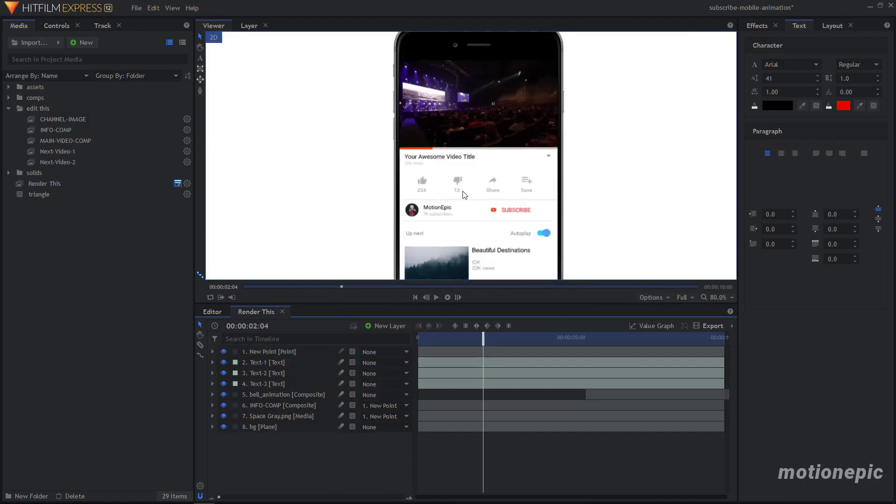
scroll(464, 195, down, 1)
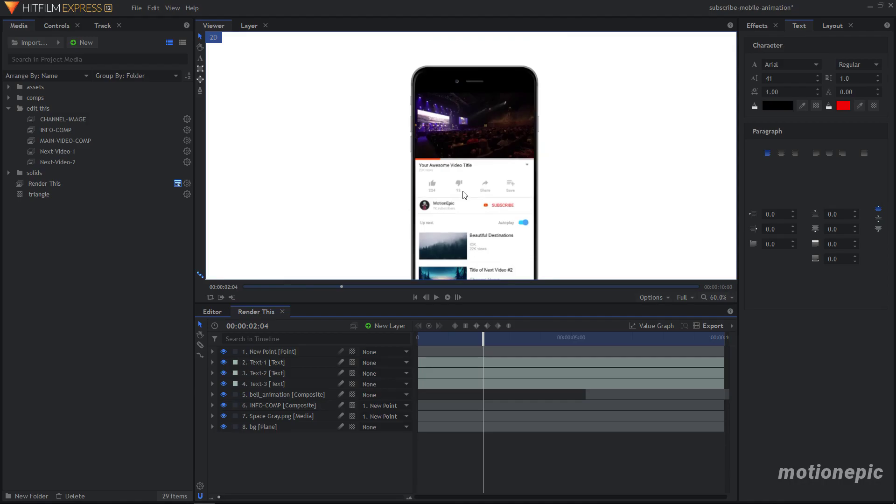
click(433, 337)
key(space)
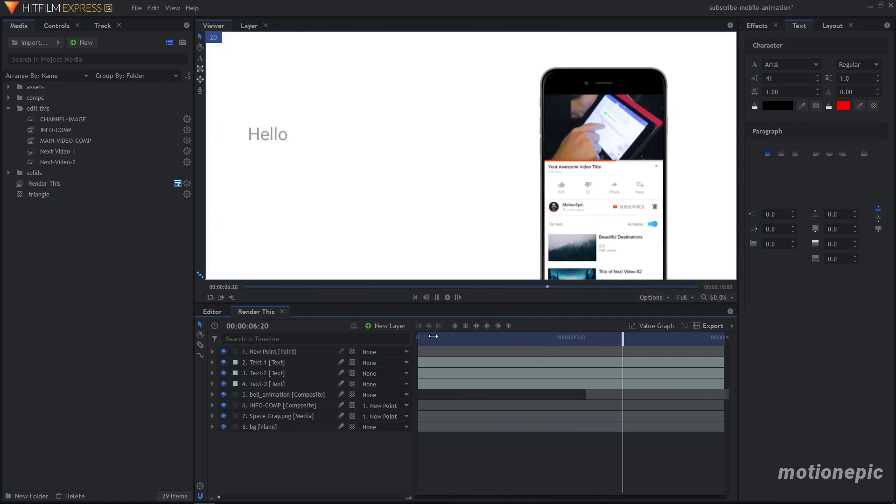
click(434, 336)
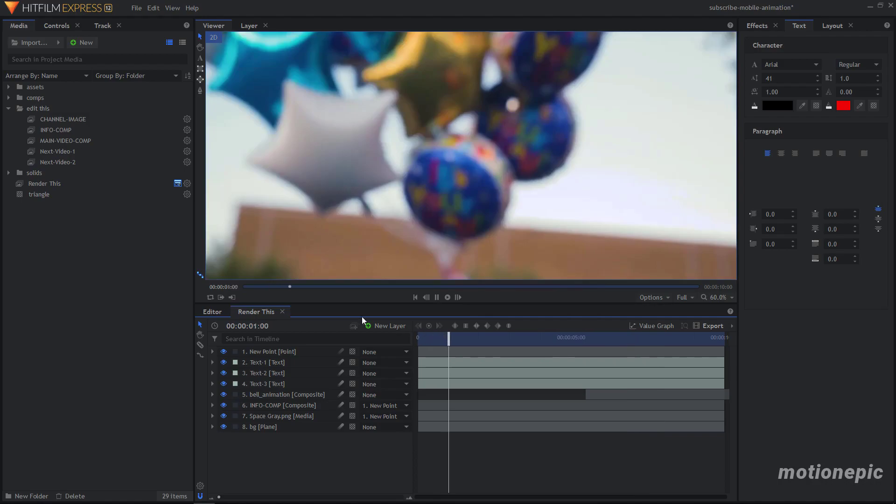
click(650, 339)
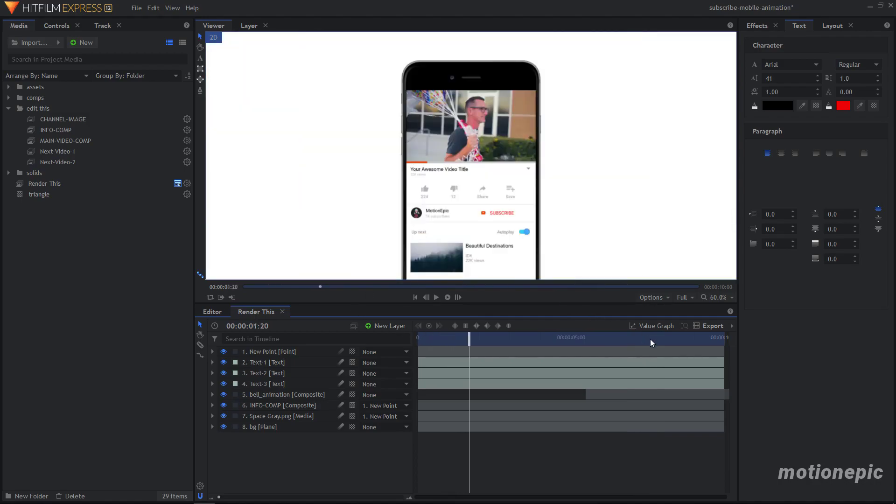
key(space)
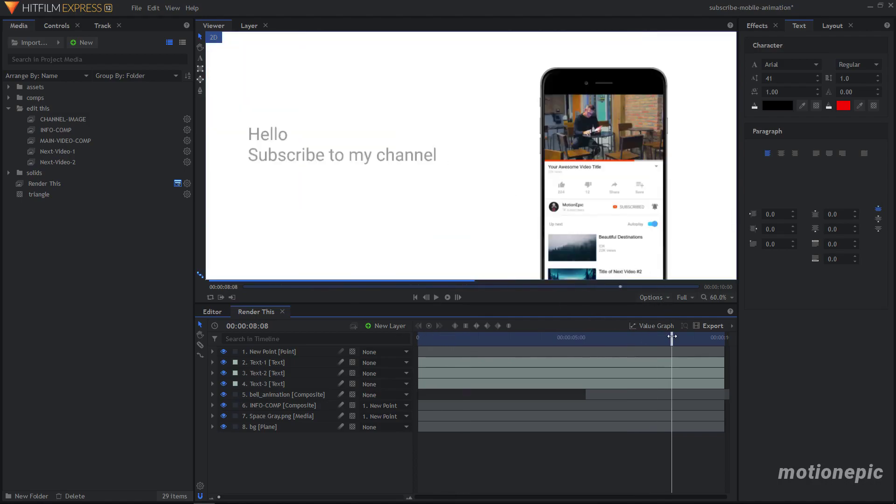
key(space)
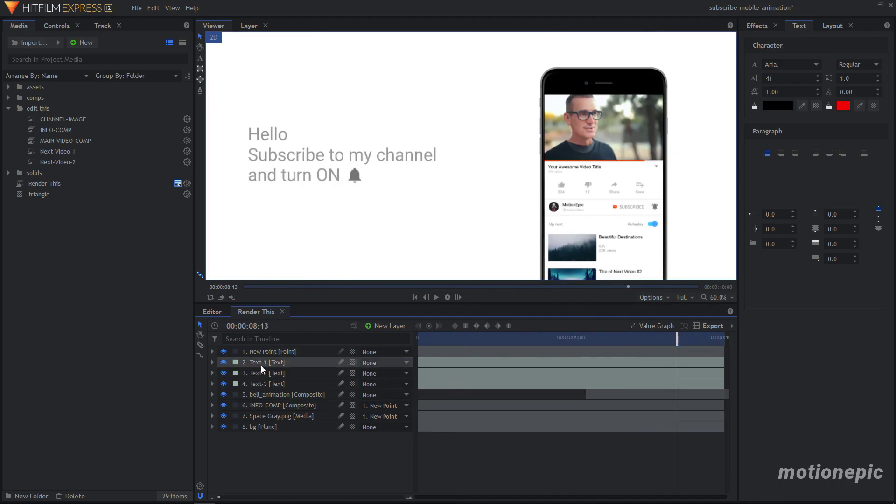
- Change the greeting in the Text-3 layer from "Hello" to "Hi"
click(261, 366)
click(274, 376)
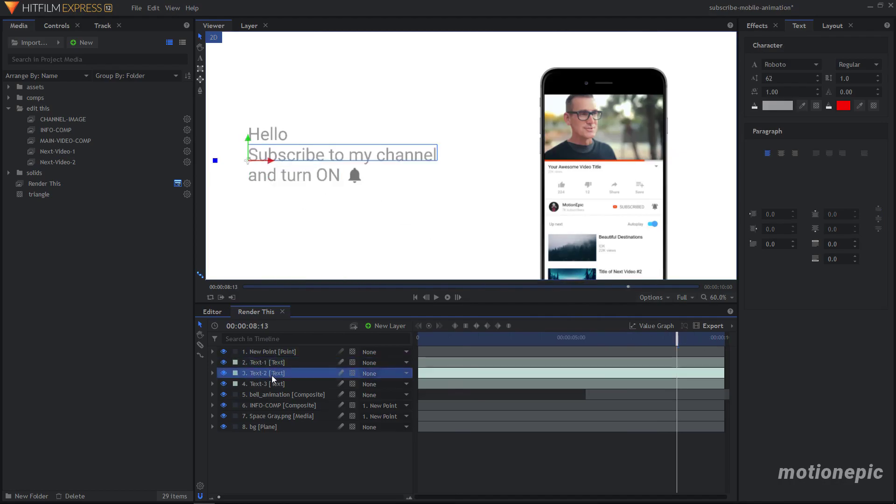
click(269, 384)
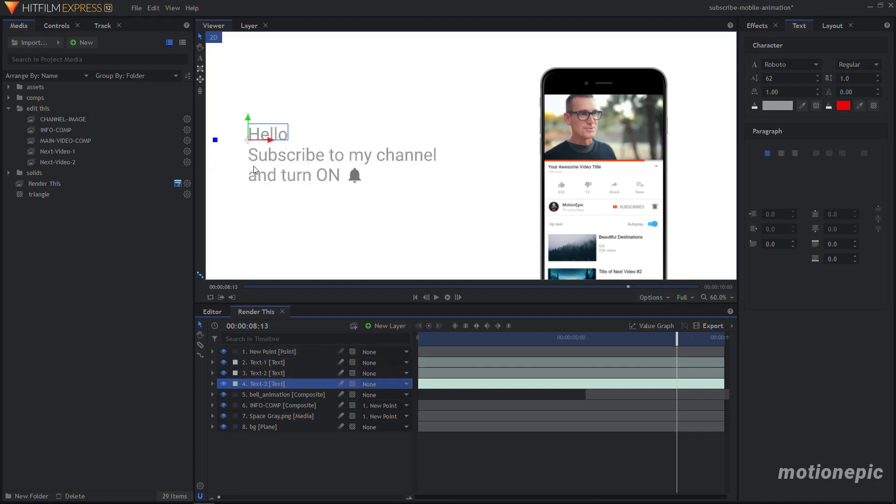
click(200, 59)
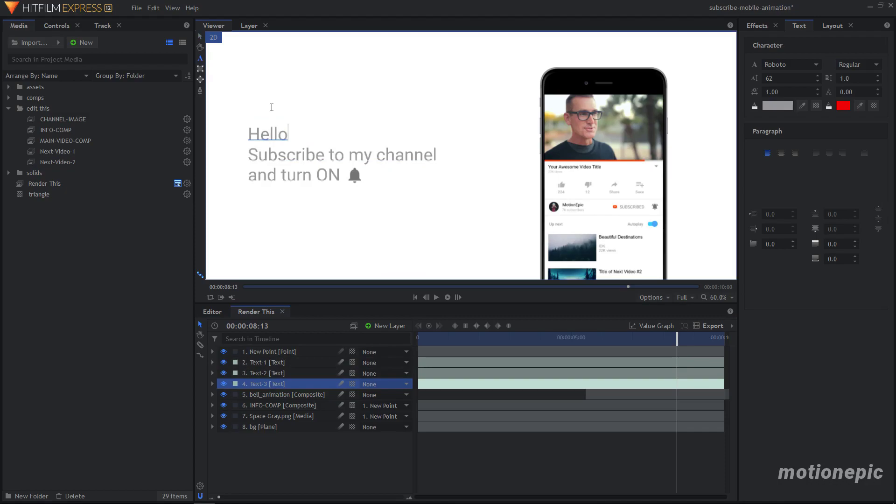
key(ctrl+a)
key(End)
key(BackSpace)
key(BackSpace)
key(BackSpace)
key(BackSpace)
text(i)
click(201, 37)
- Inspect the layers behind the subscribe message and bell, switching the bell_animation layer's visibility off and on again, and clear the selection
click(292, 160)
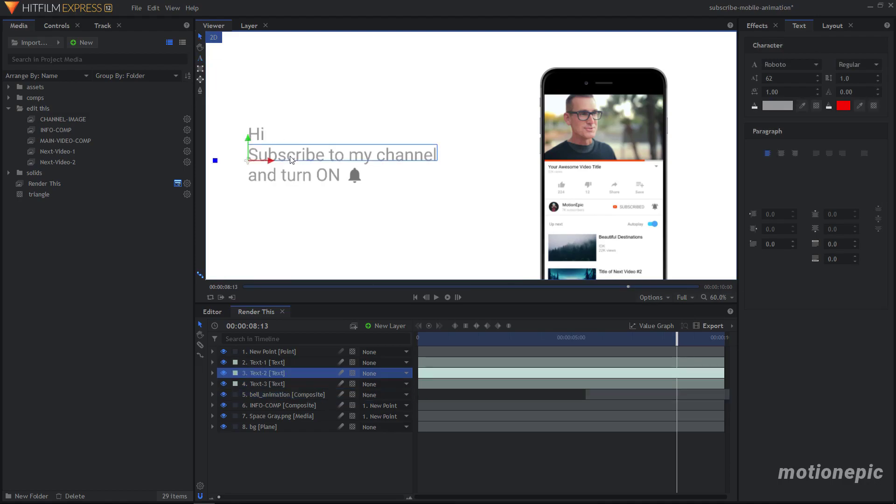
click(297, 178)
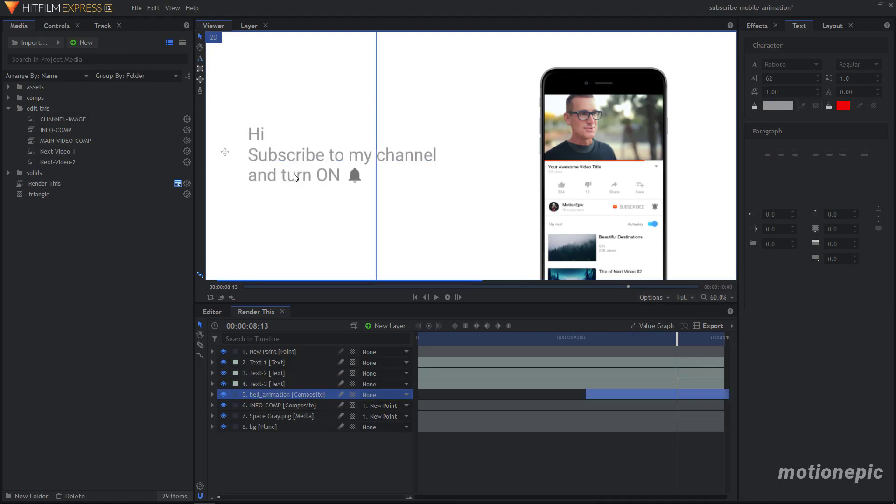
click(296, 177)
click(355, 181)
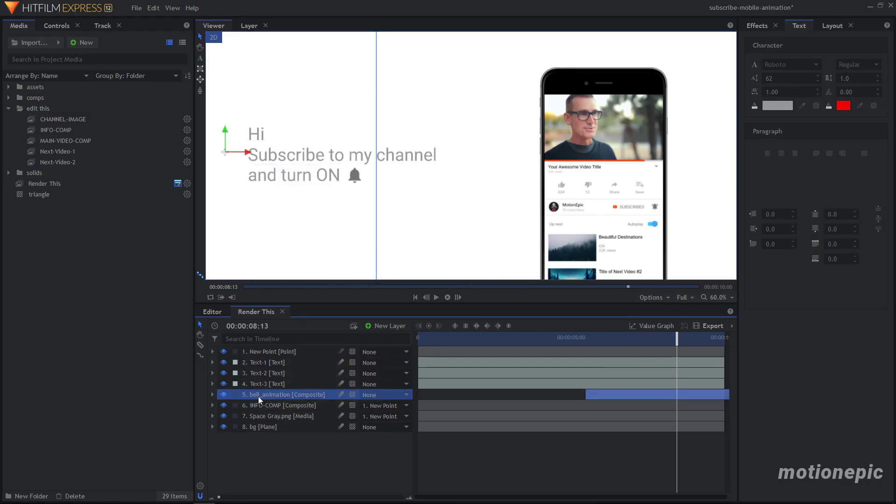
click(223, 396)
click(225, 394)
click(273, 450)
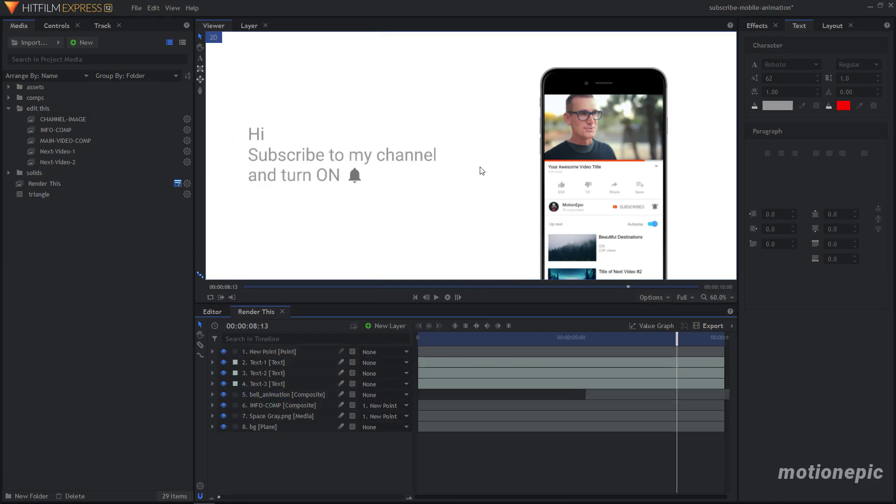
- Start exporting the Render This composite by opening its export choices
scroll(481, 171, down, 2)
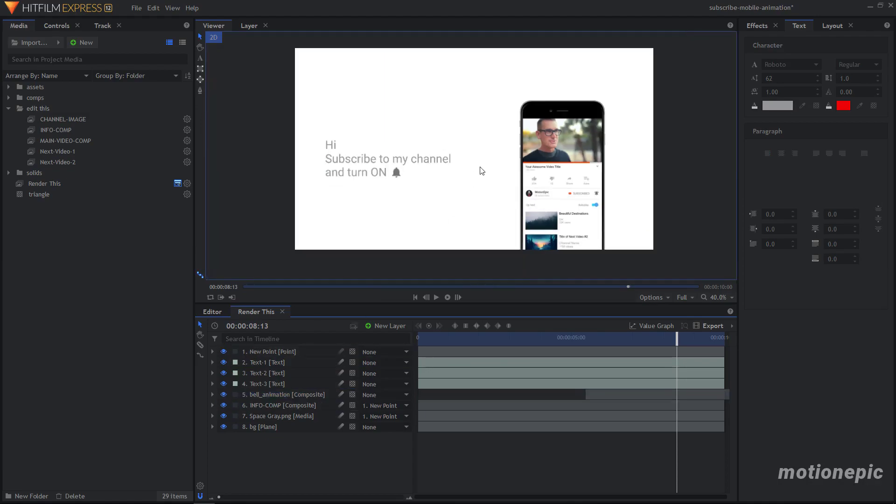
click(707, 325)
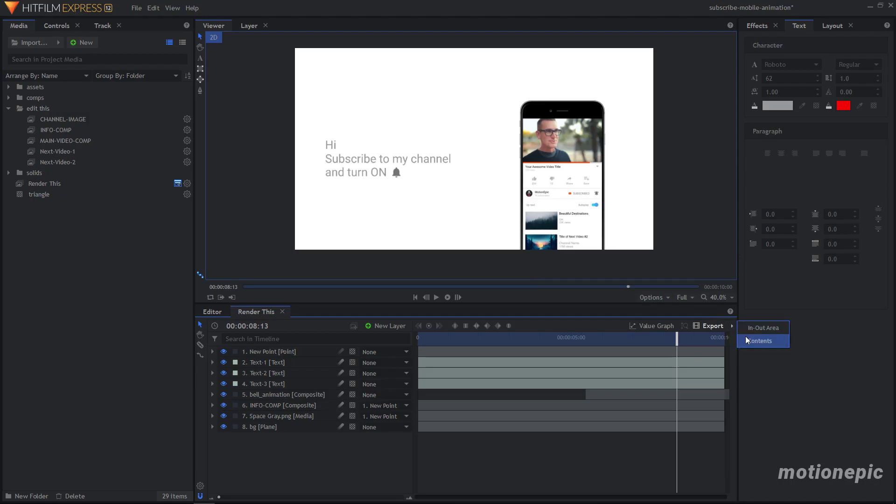